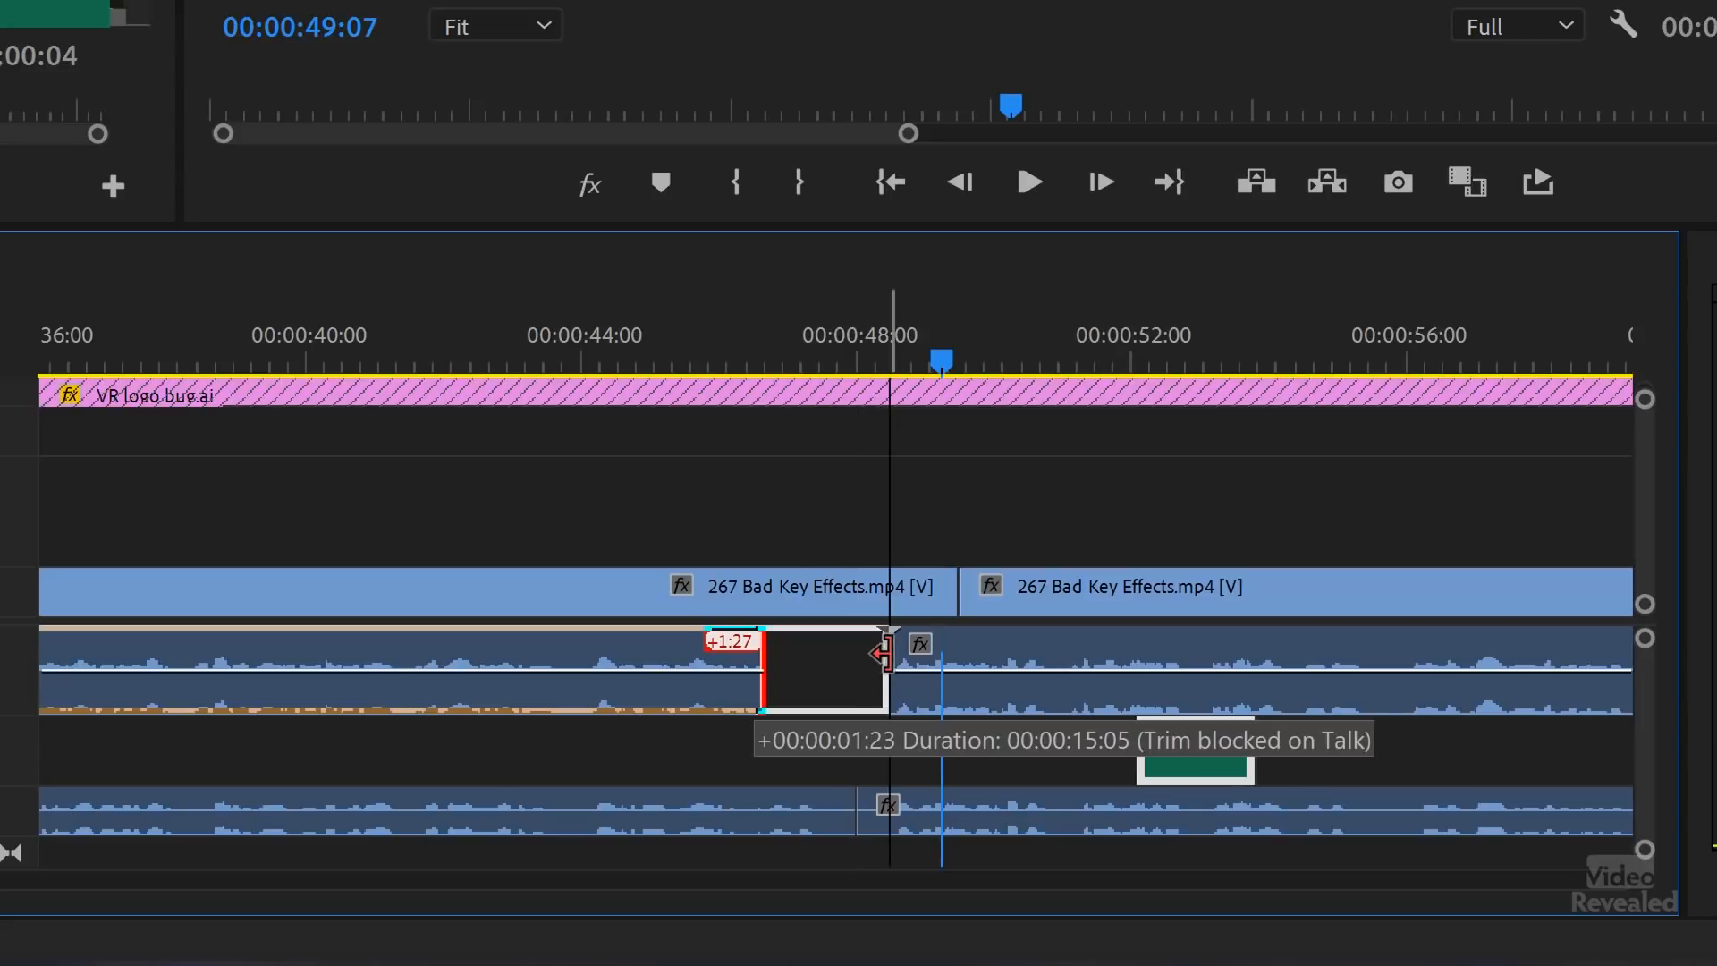
Play the sequence from shortly after 00:00:44:00 to check the audio edit on track A1
left_click(653, 360)
key("space")
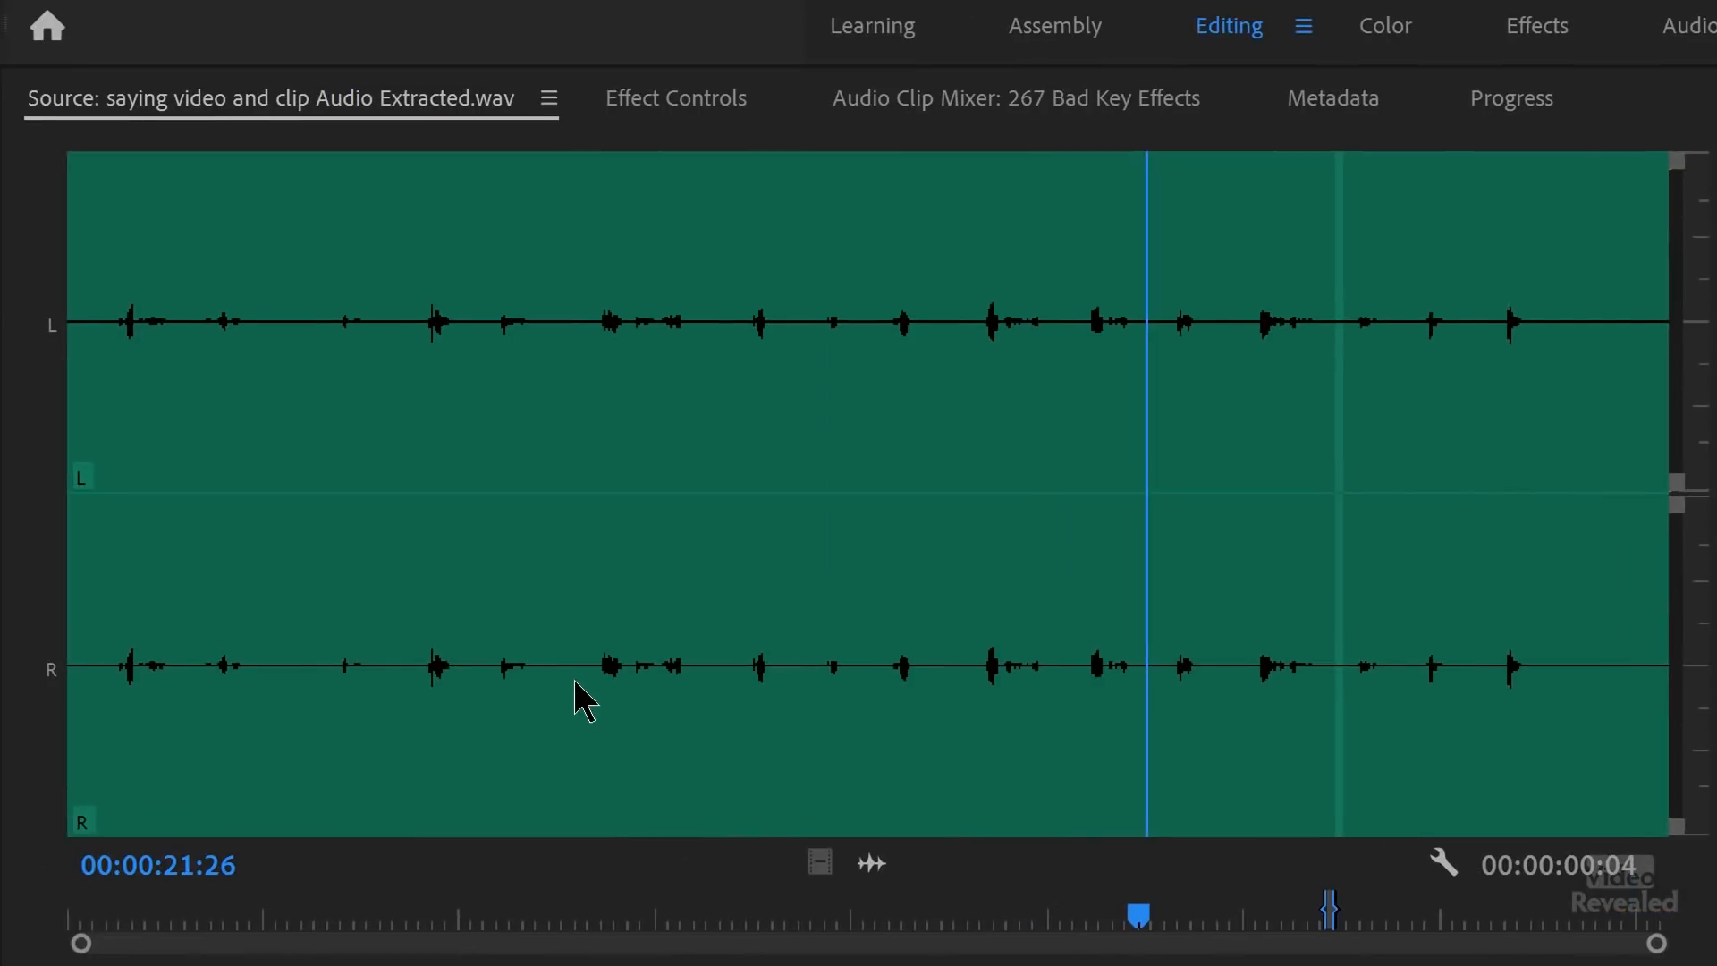
Locate the start of the replacement phrase in the extracted source audio and set the In point at 00:00:10:24
left_click(594, 687)
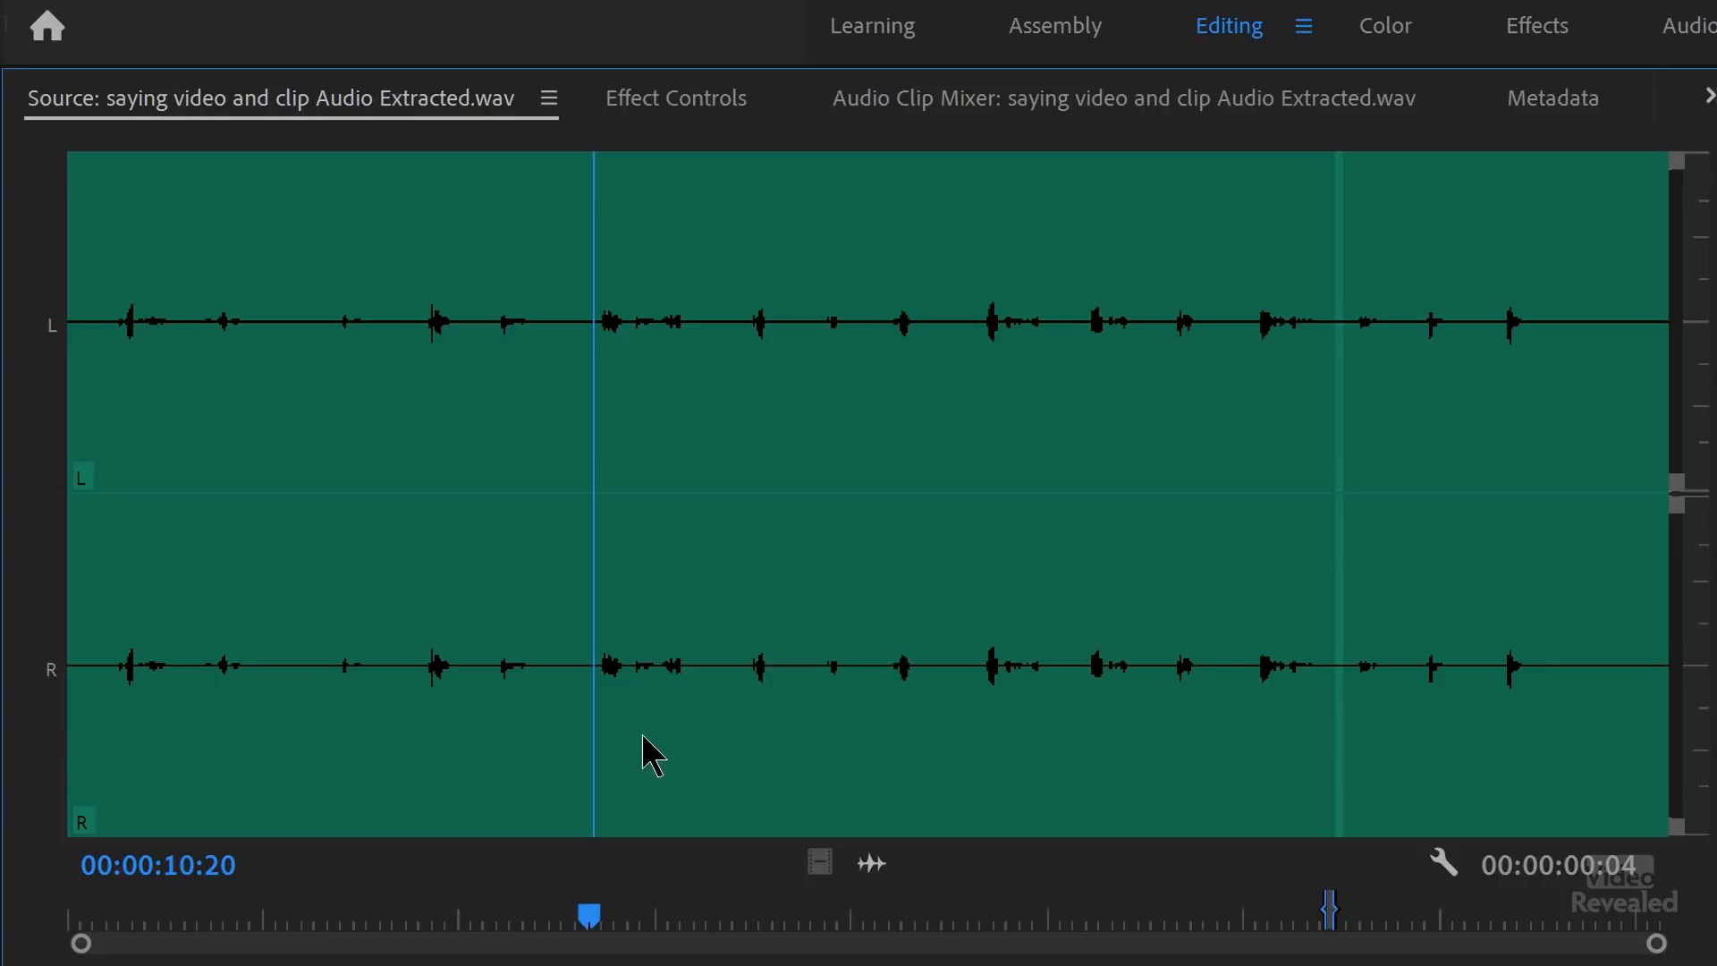
key("space")
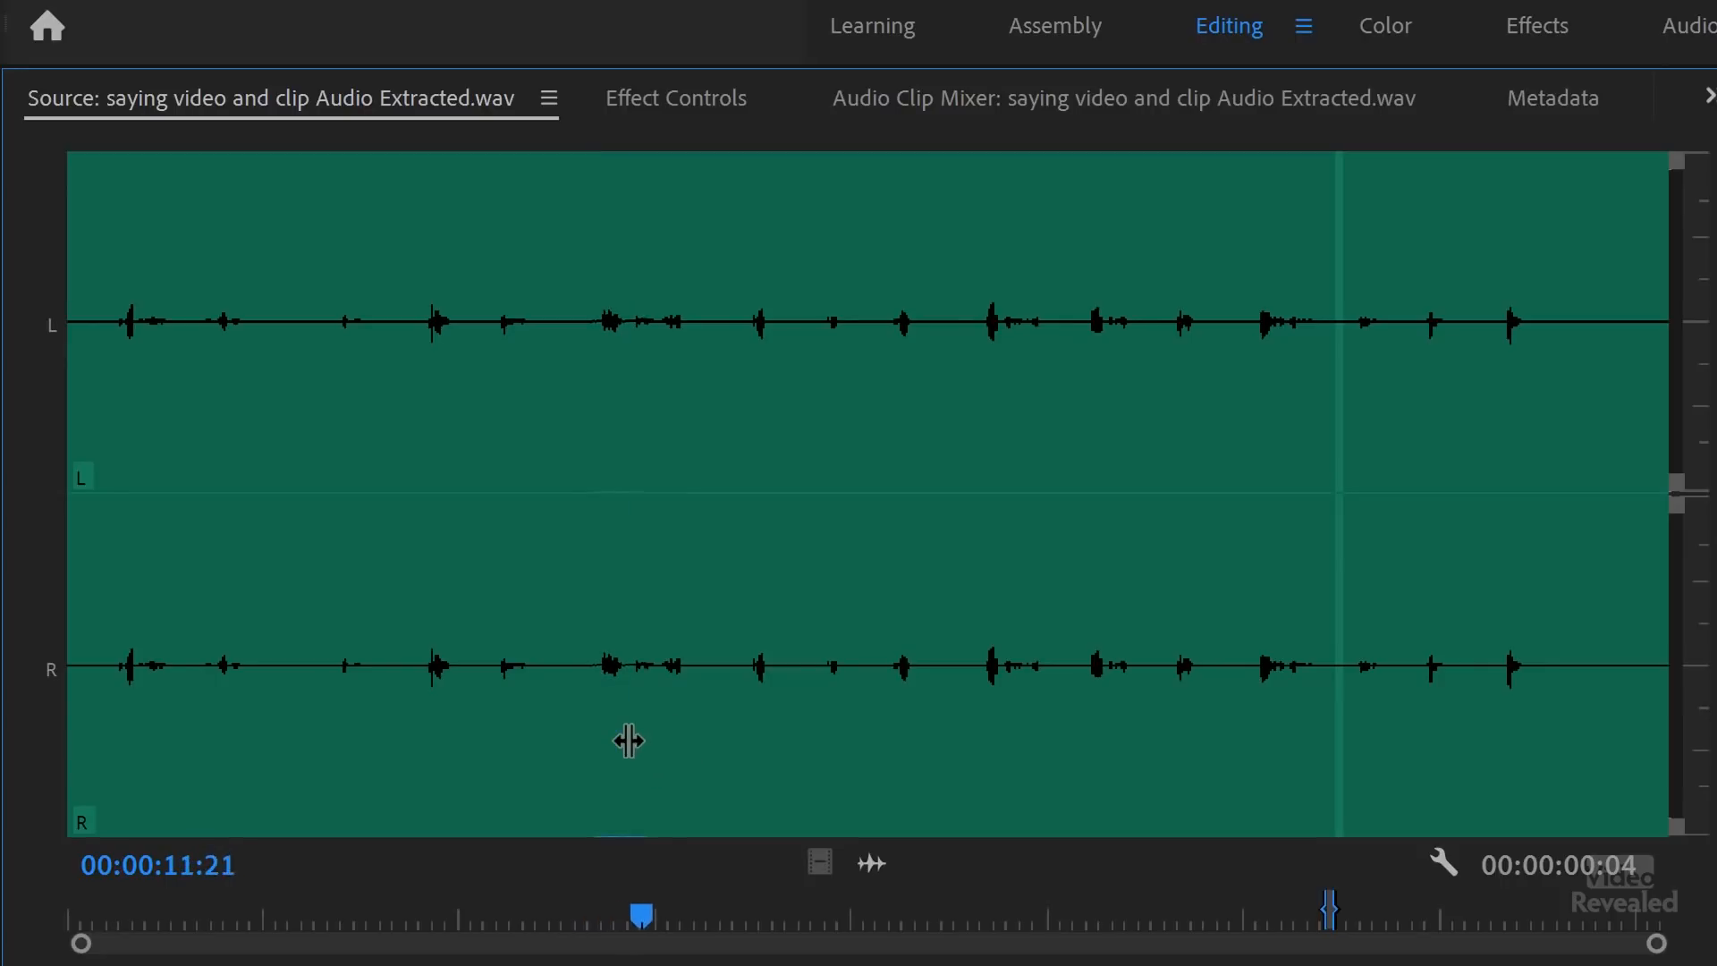
left_click(609, 755)
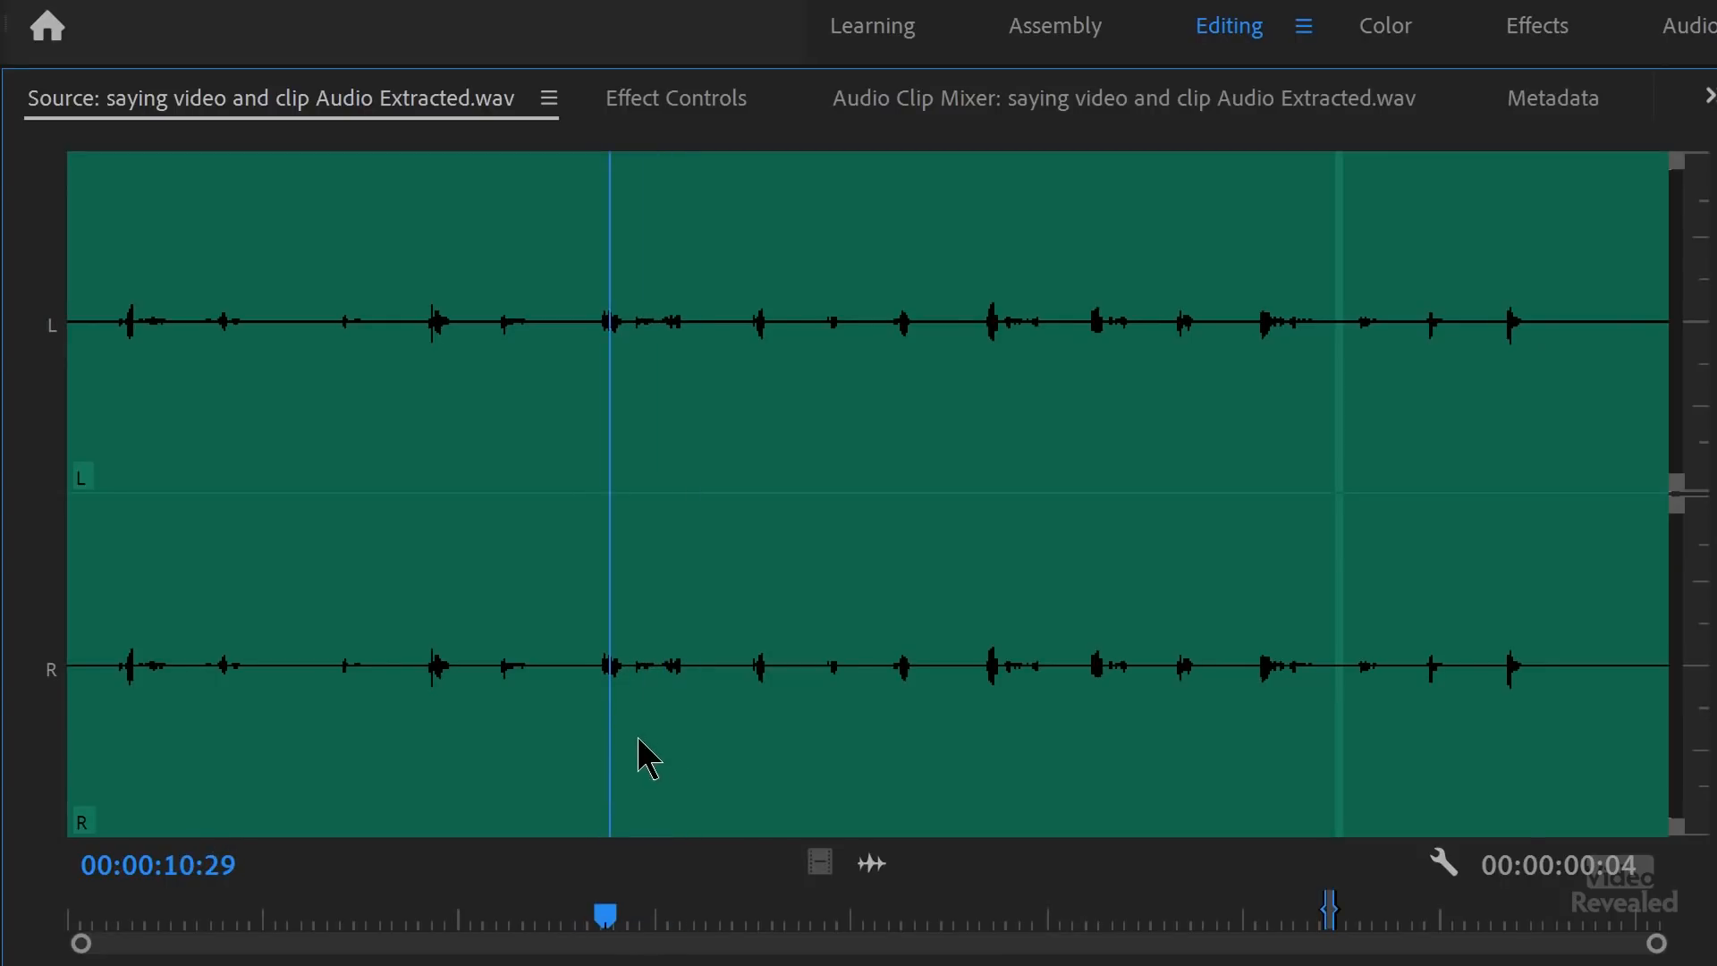
key("equal")
key("equal")
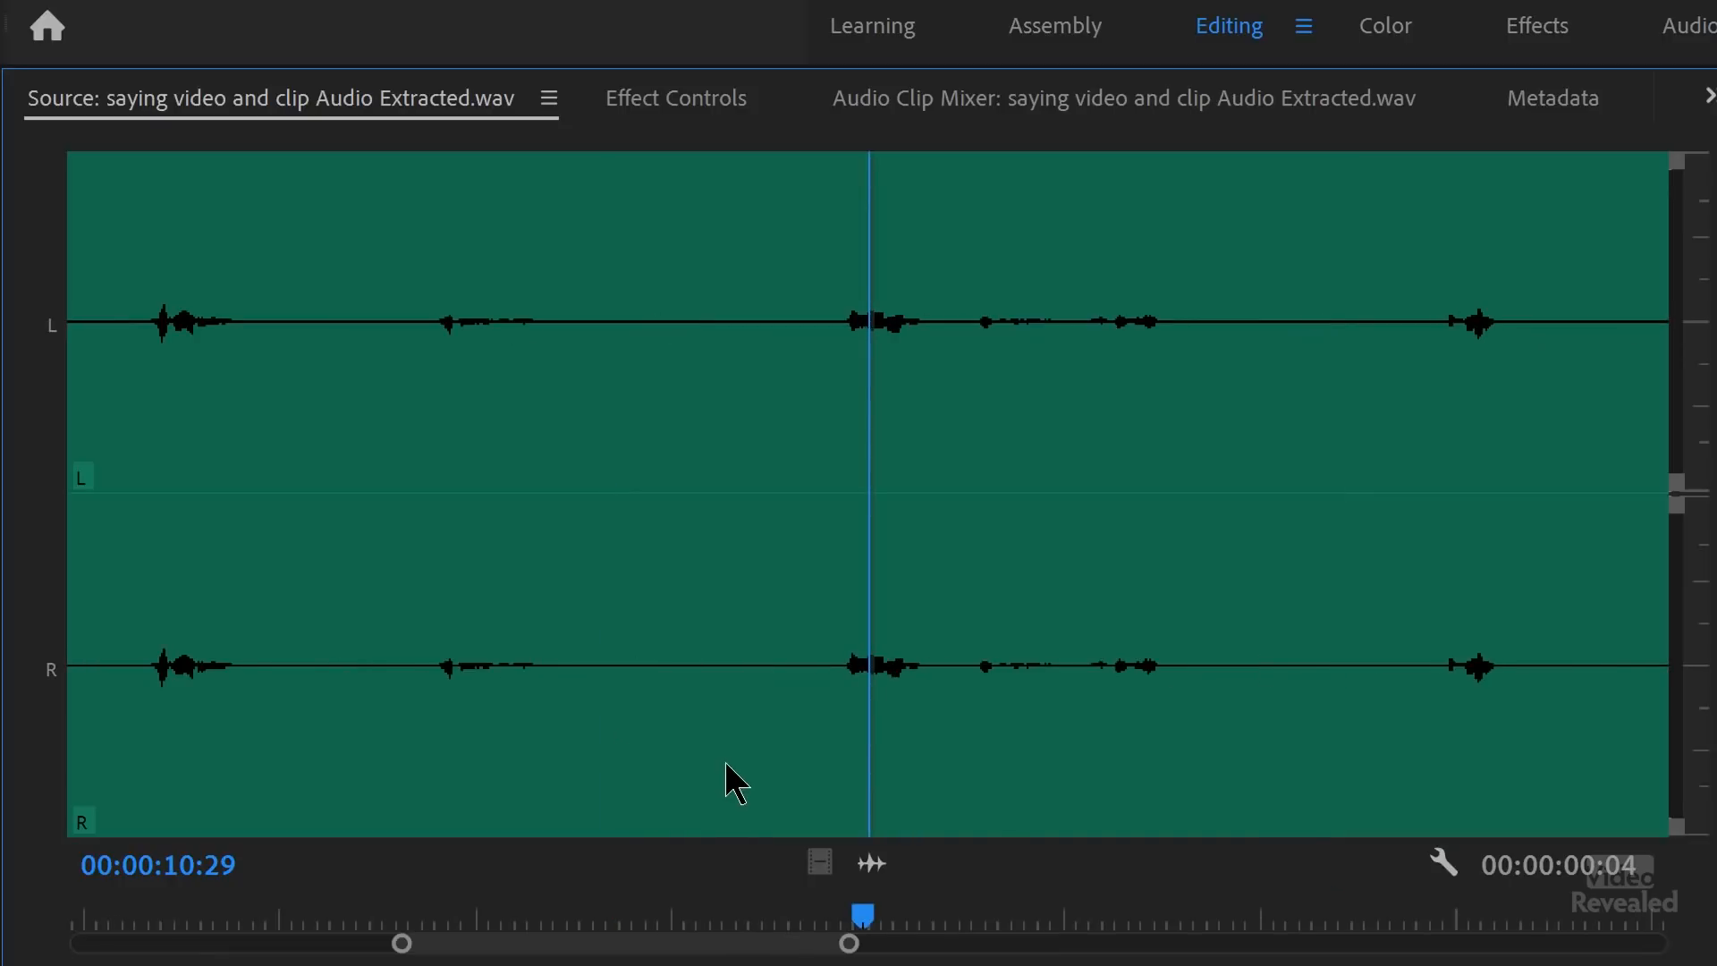
left_click(808, 749)
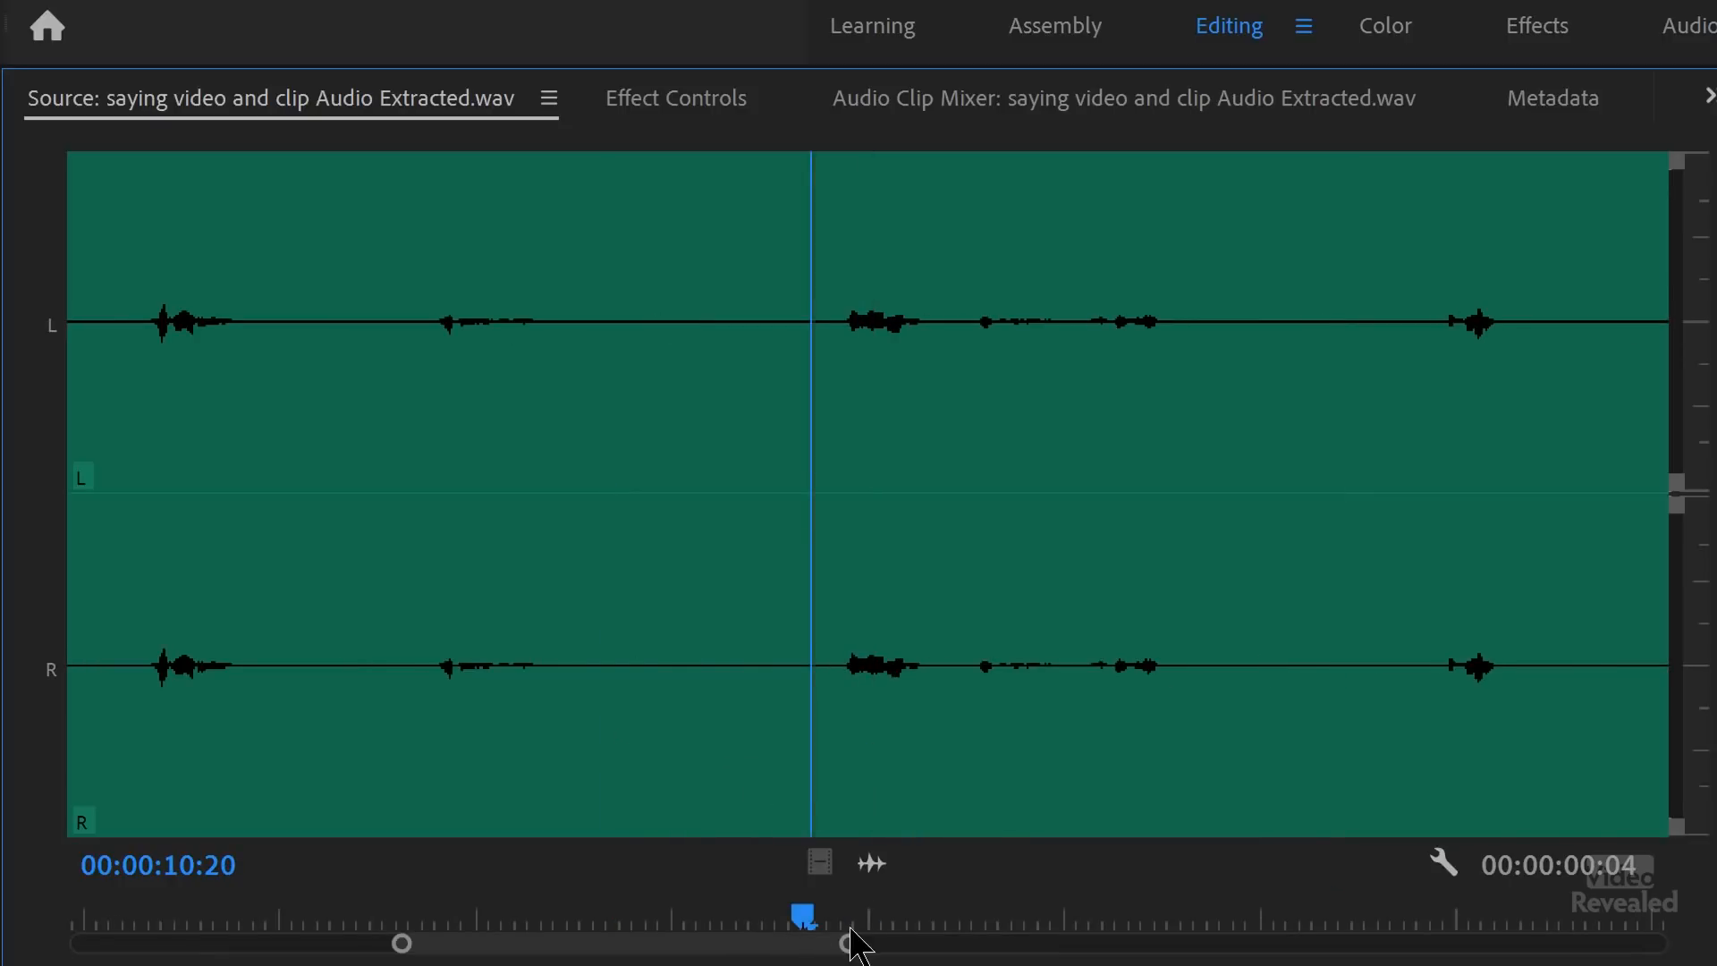
left_click_drag(885, 949, 858, 942)
left_click(938, 730)
left_click_drag(984, 731, 896, 732)
key("space")
key("i")
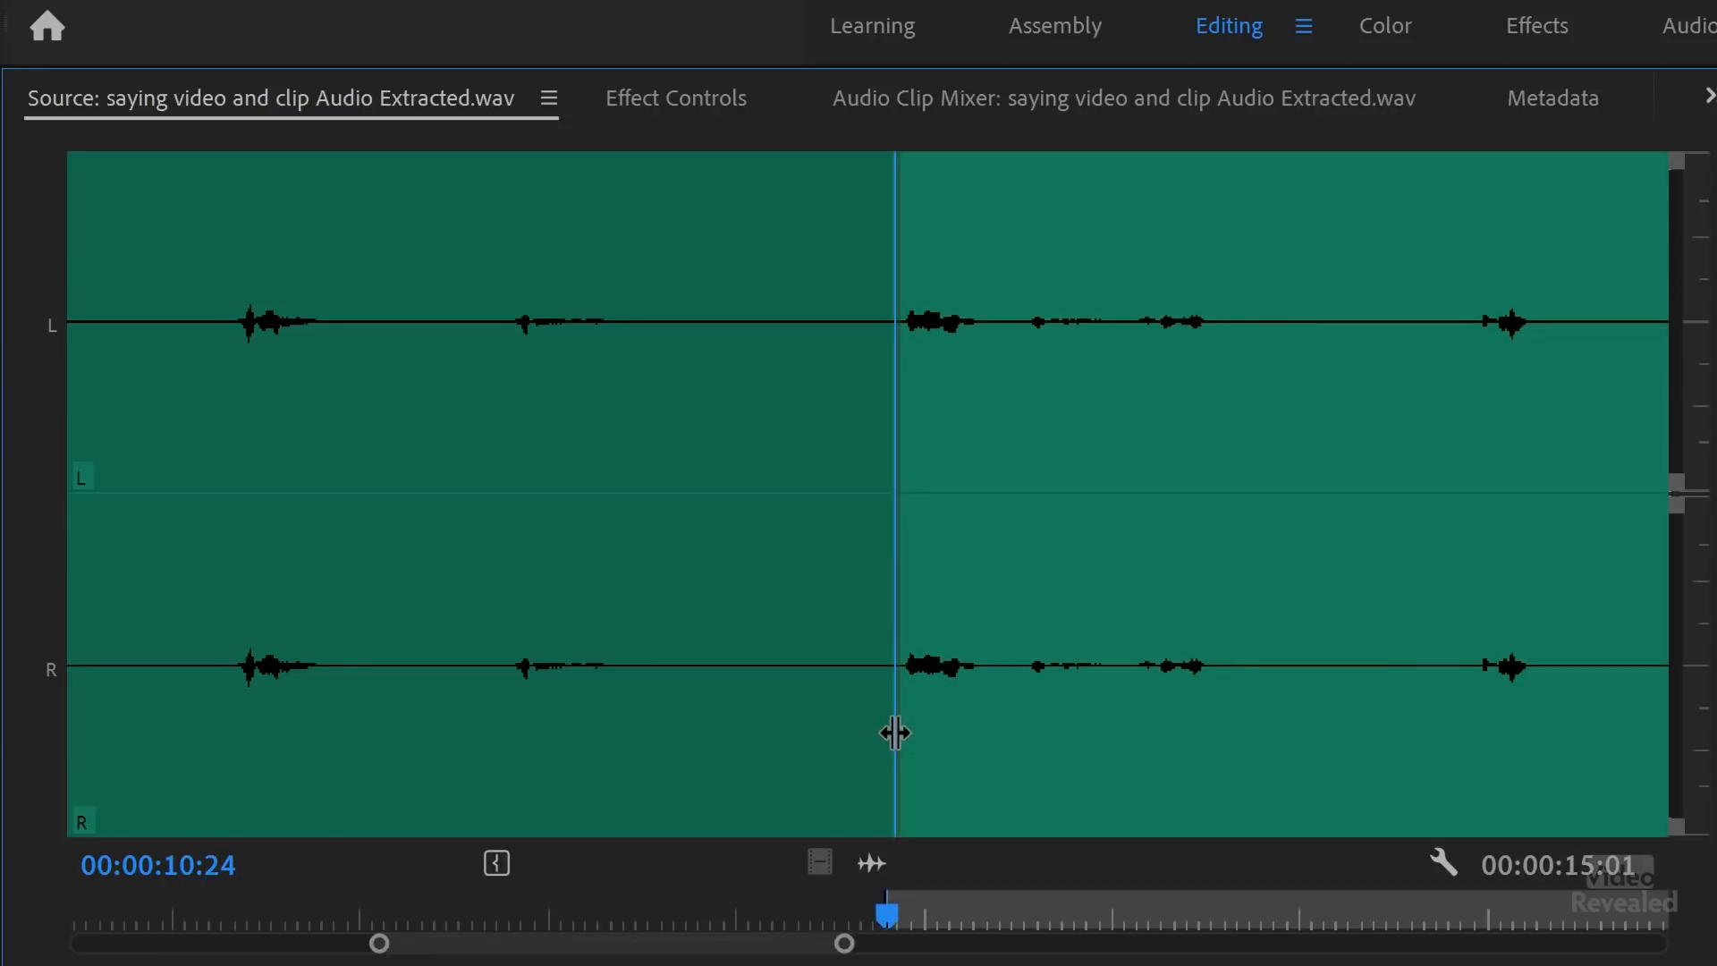
Play through the phrase and set the source Out point right after it at 00:00:12:14
key("space")
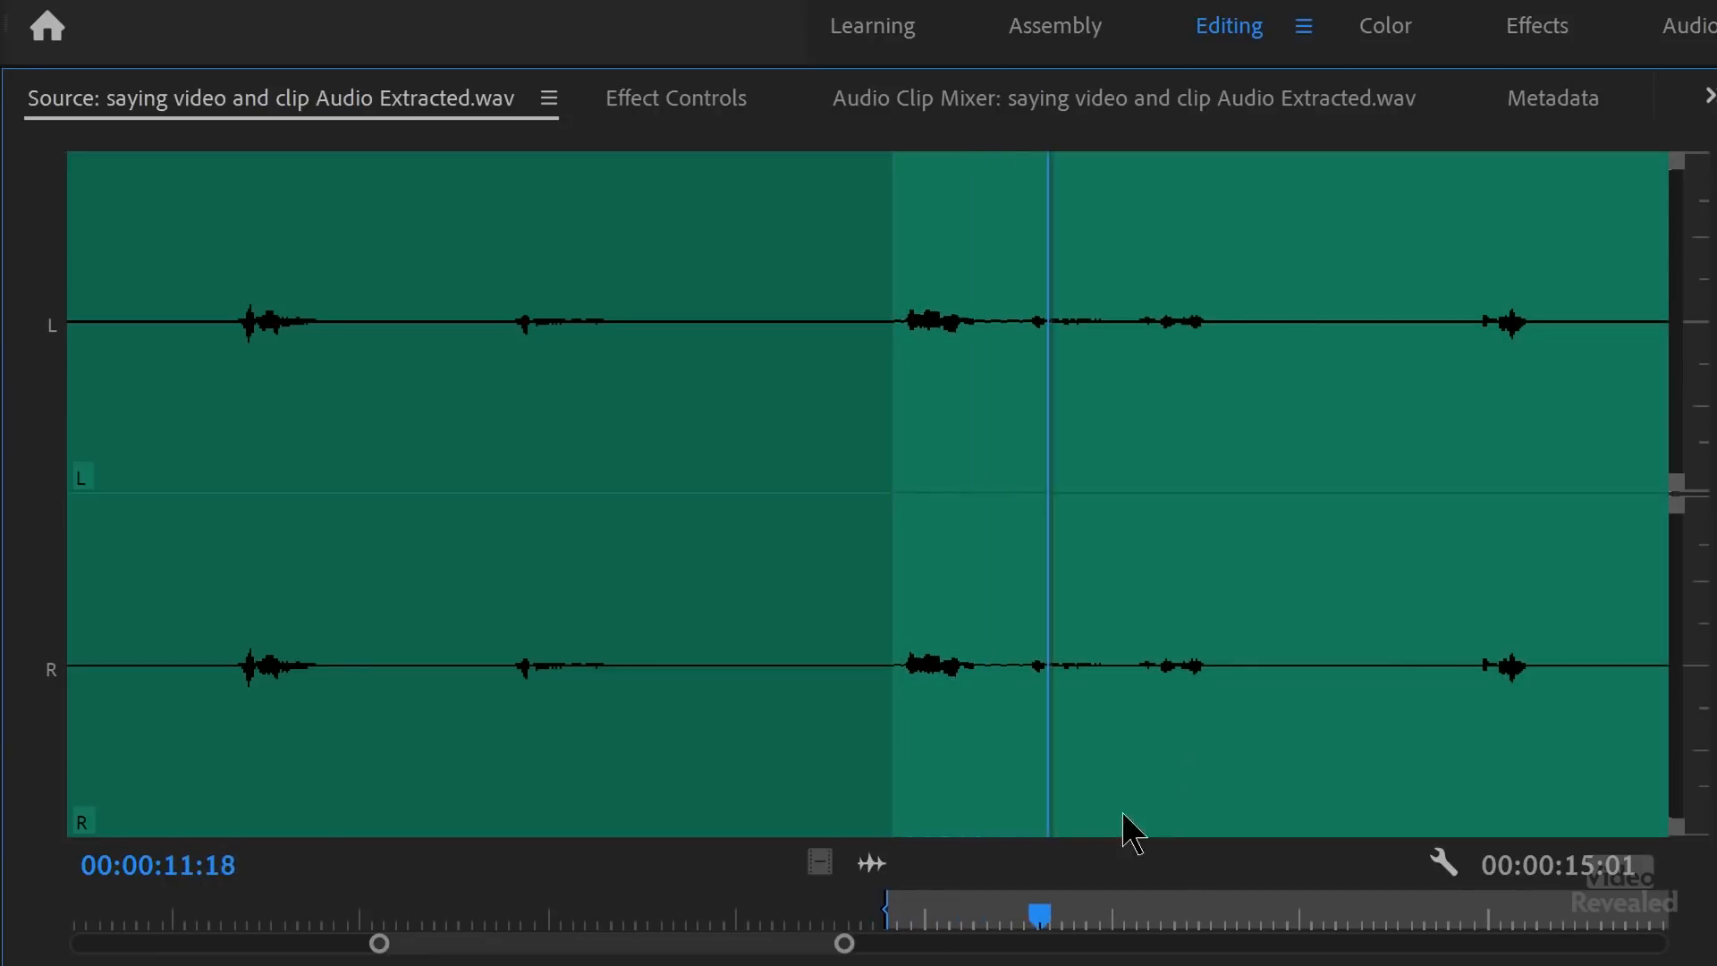
key("space")
left_click_drag(1274, 715, 1212, 727)
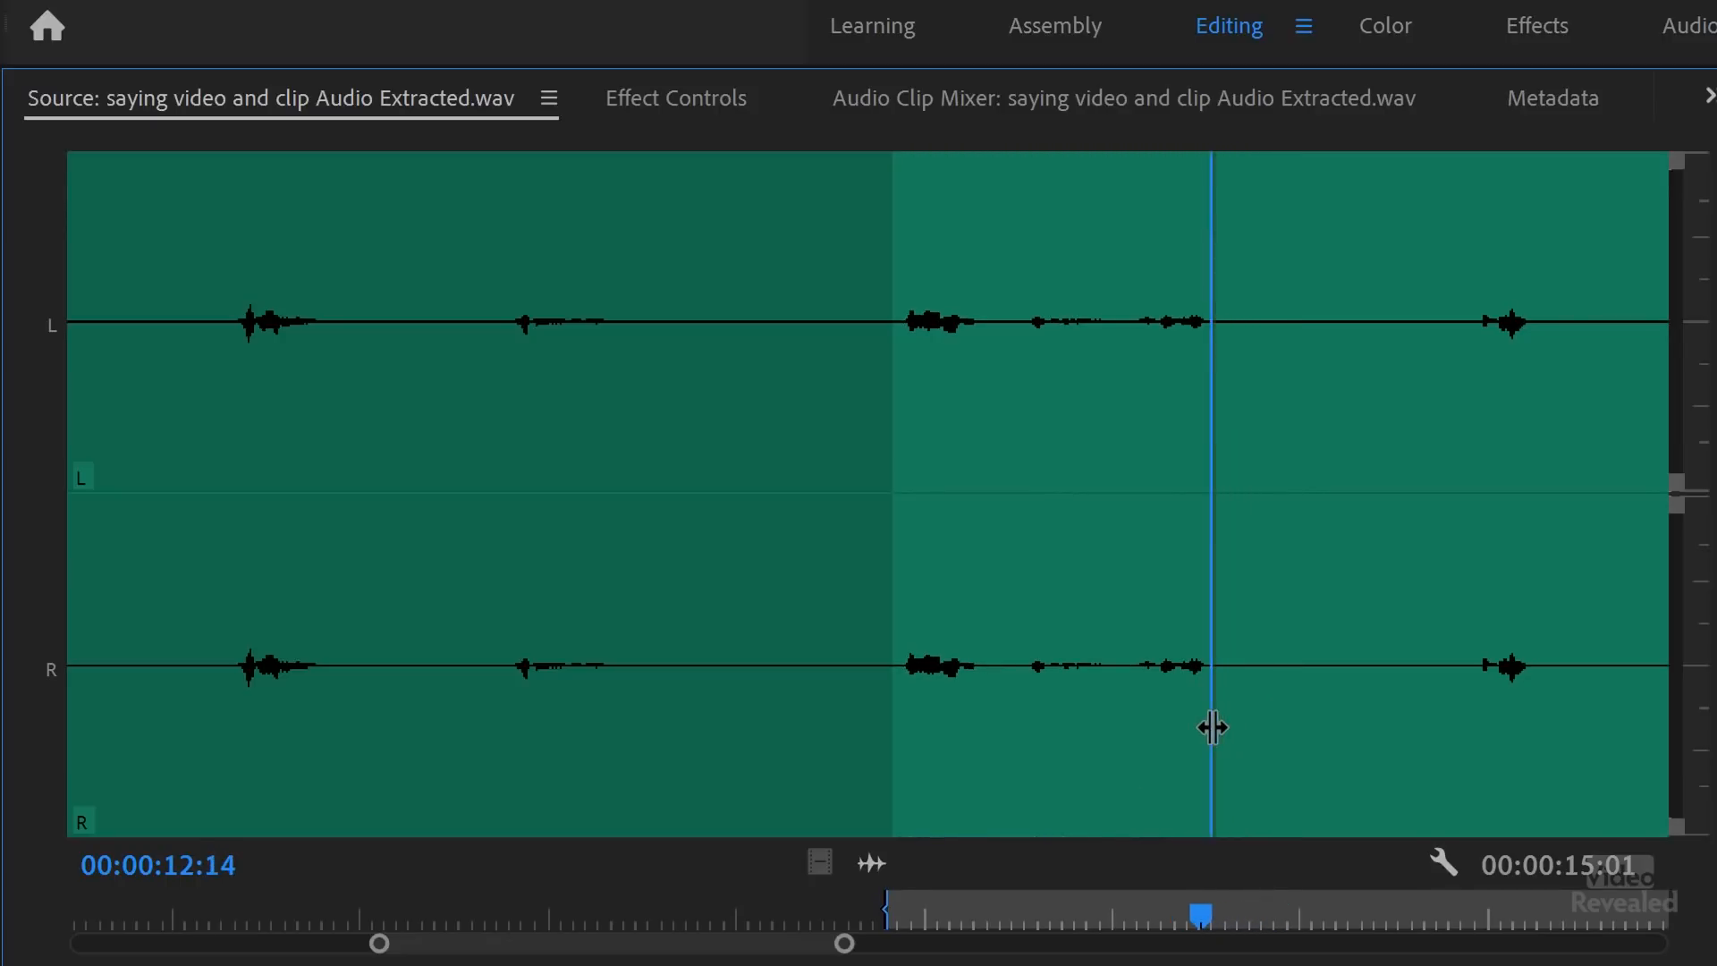
key("o")
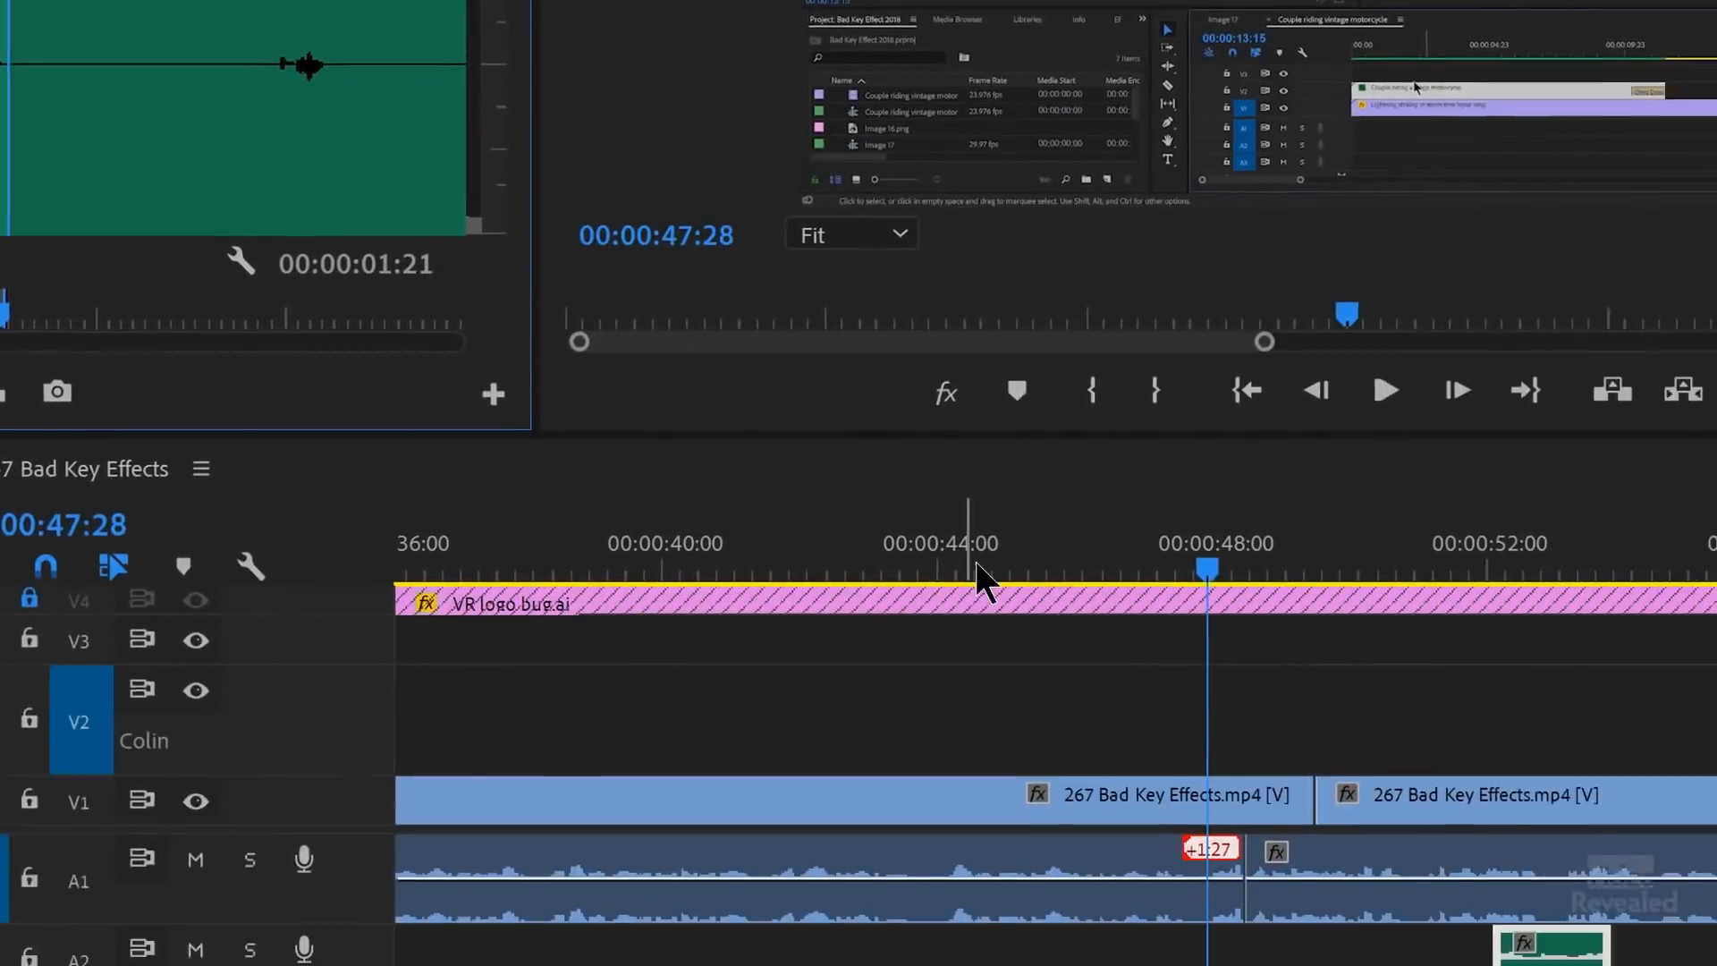
Listen to the sequence from about 00:00:43 and place its playhead at 00:00:46:21, where the replacement audio should start
left_click_drag(631, 400, 607, 417)
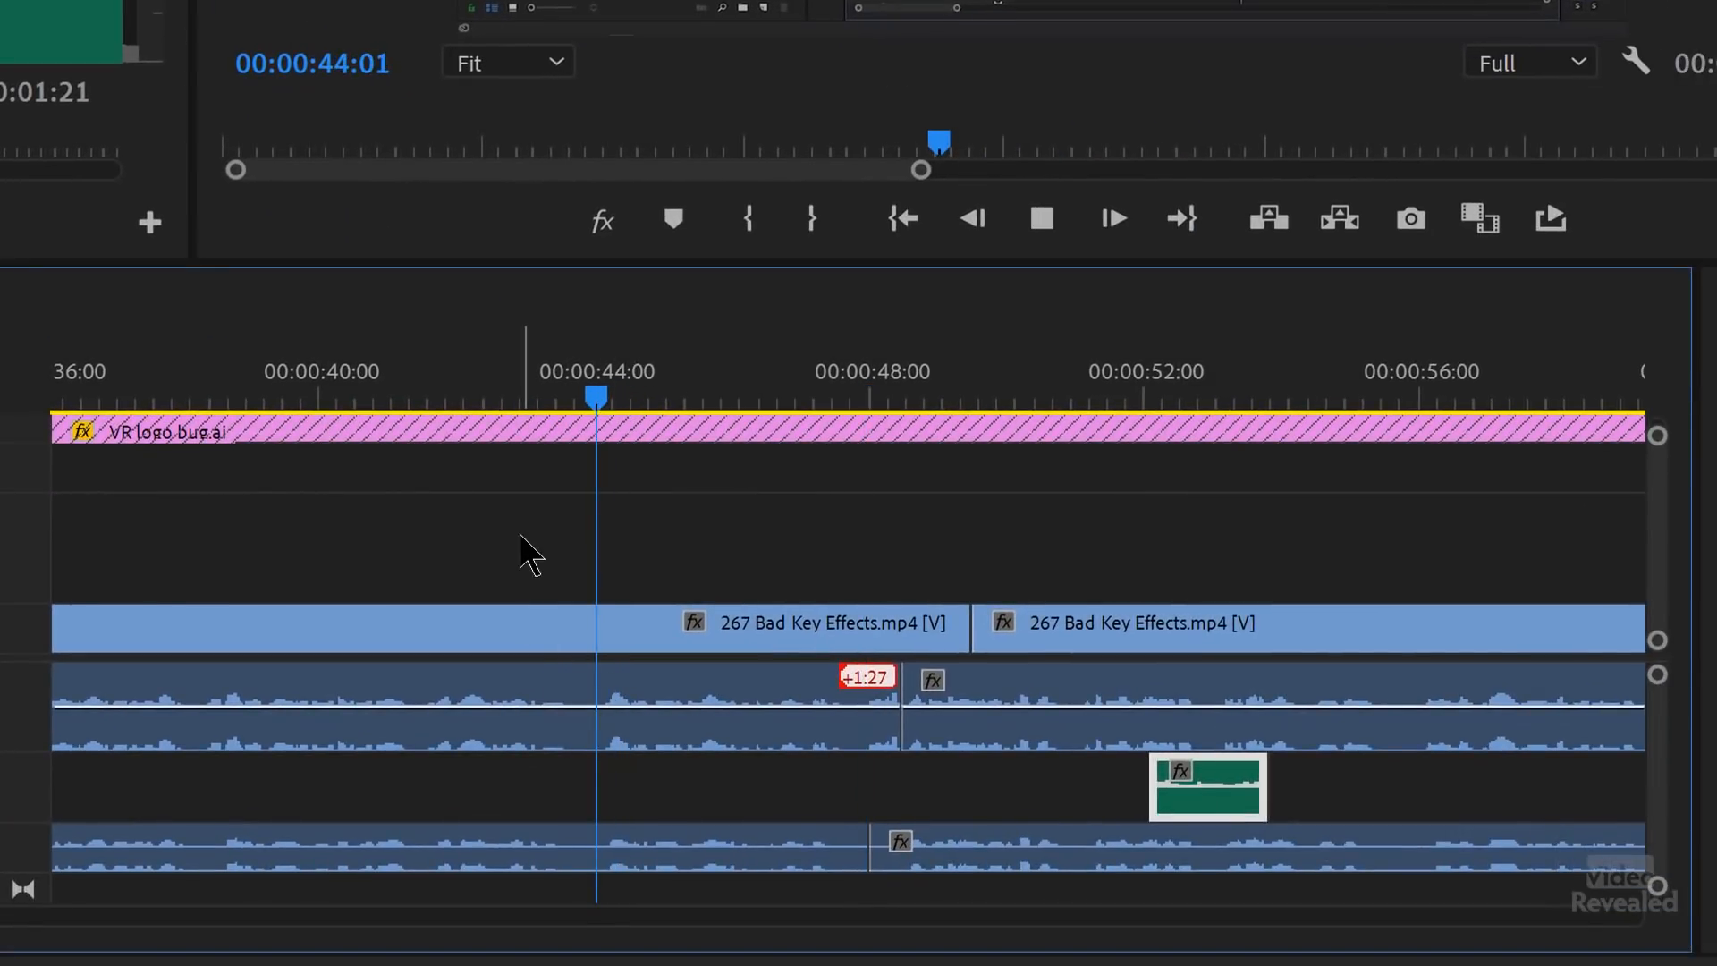
key("space")
key("space")
key("space")
left_click_drag(783, 400, 766, 400)
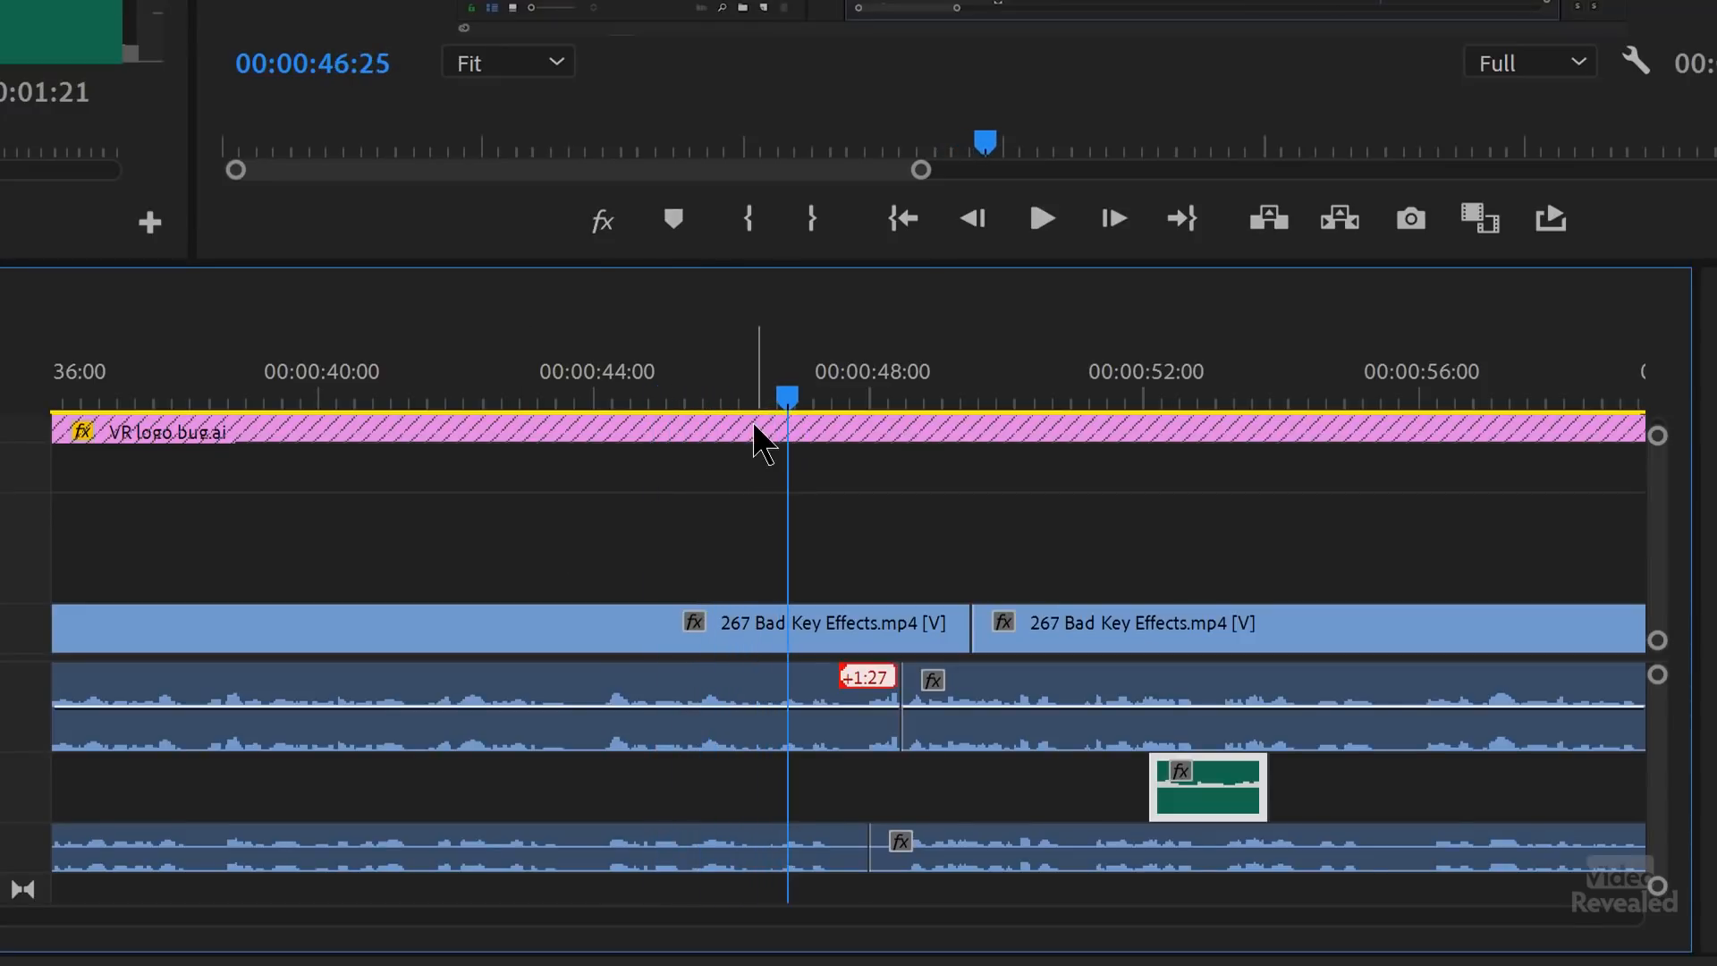
key("Left")
key("Left")
key("Left")
key("Left")
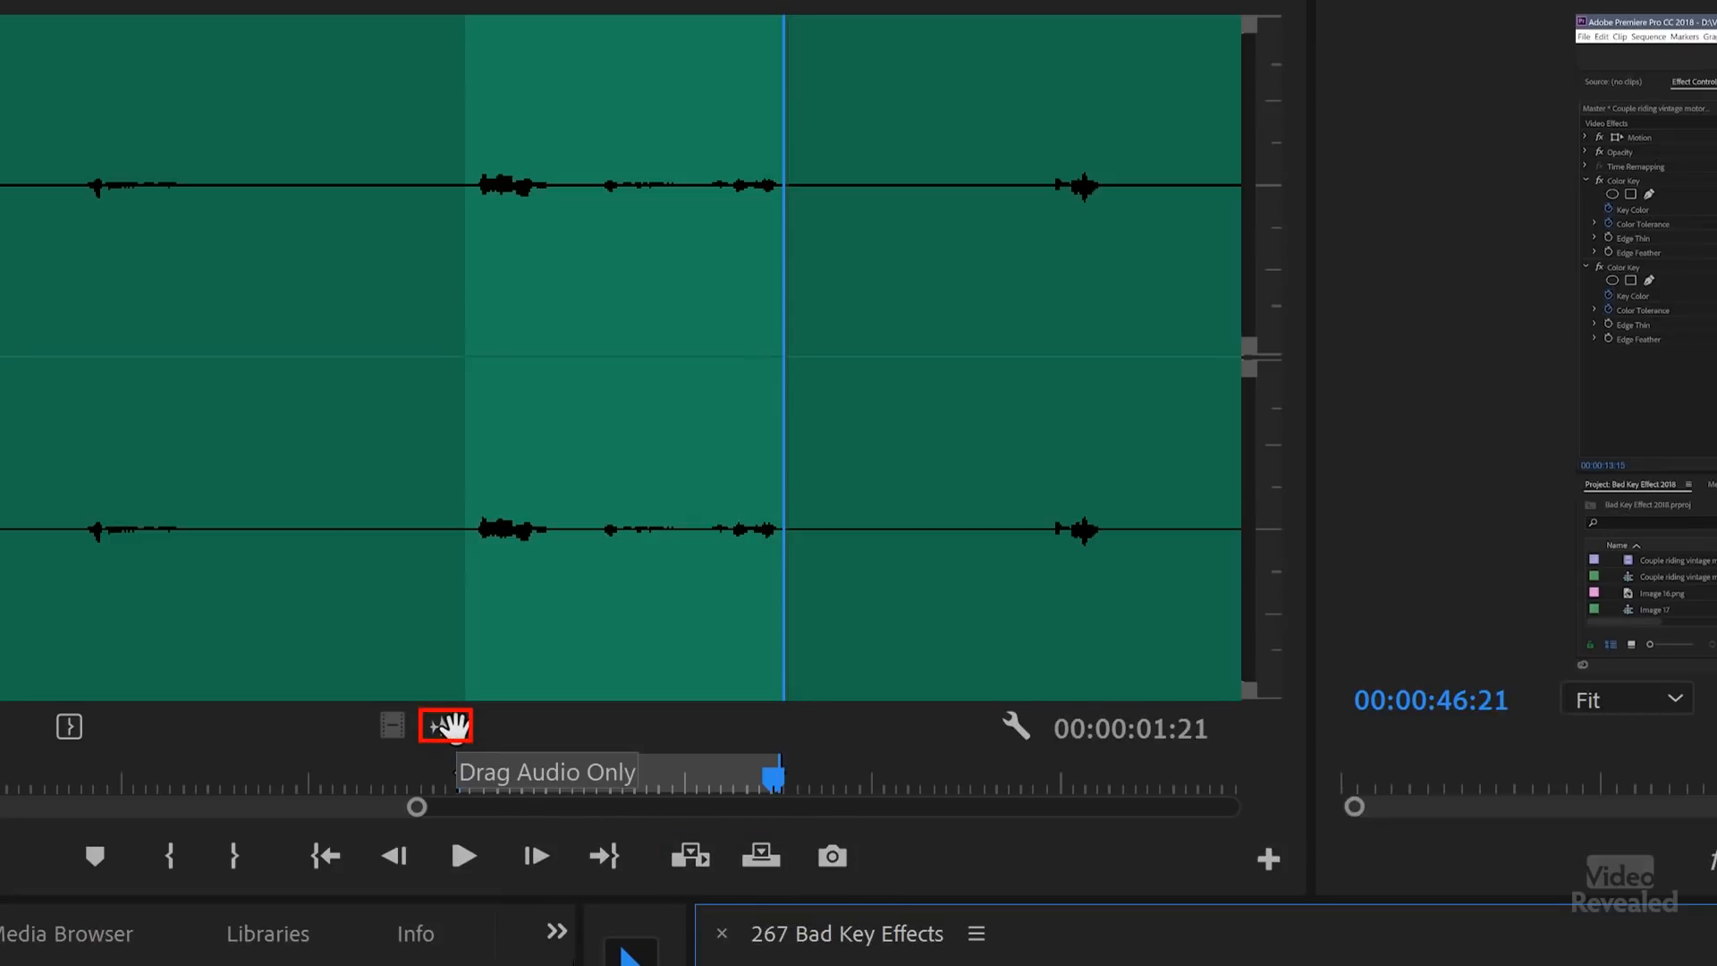
Overwrite track A1 at the playhead with the marked source audio and play back the edit
left_click_drag(452, 725, 755, 658)
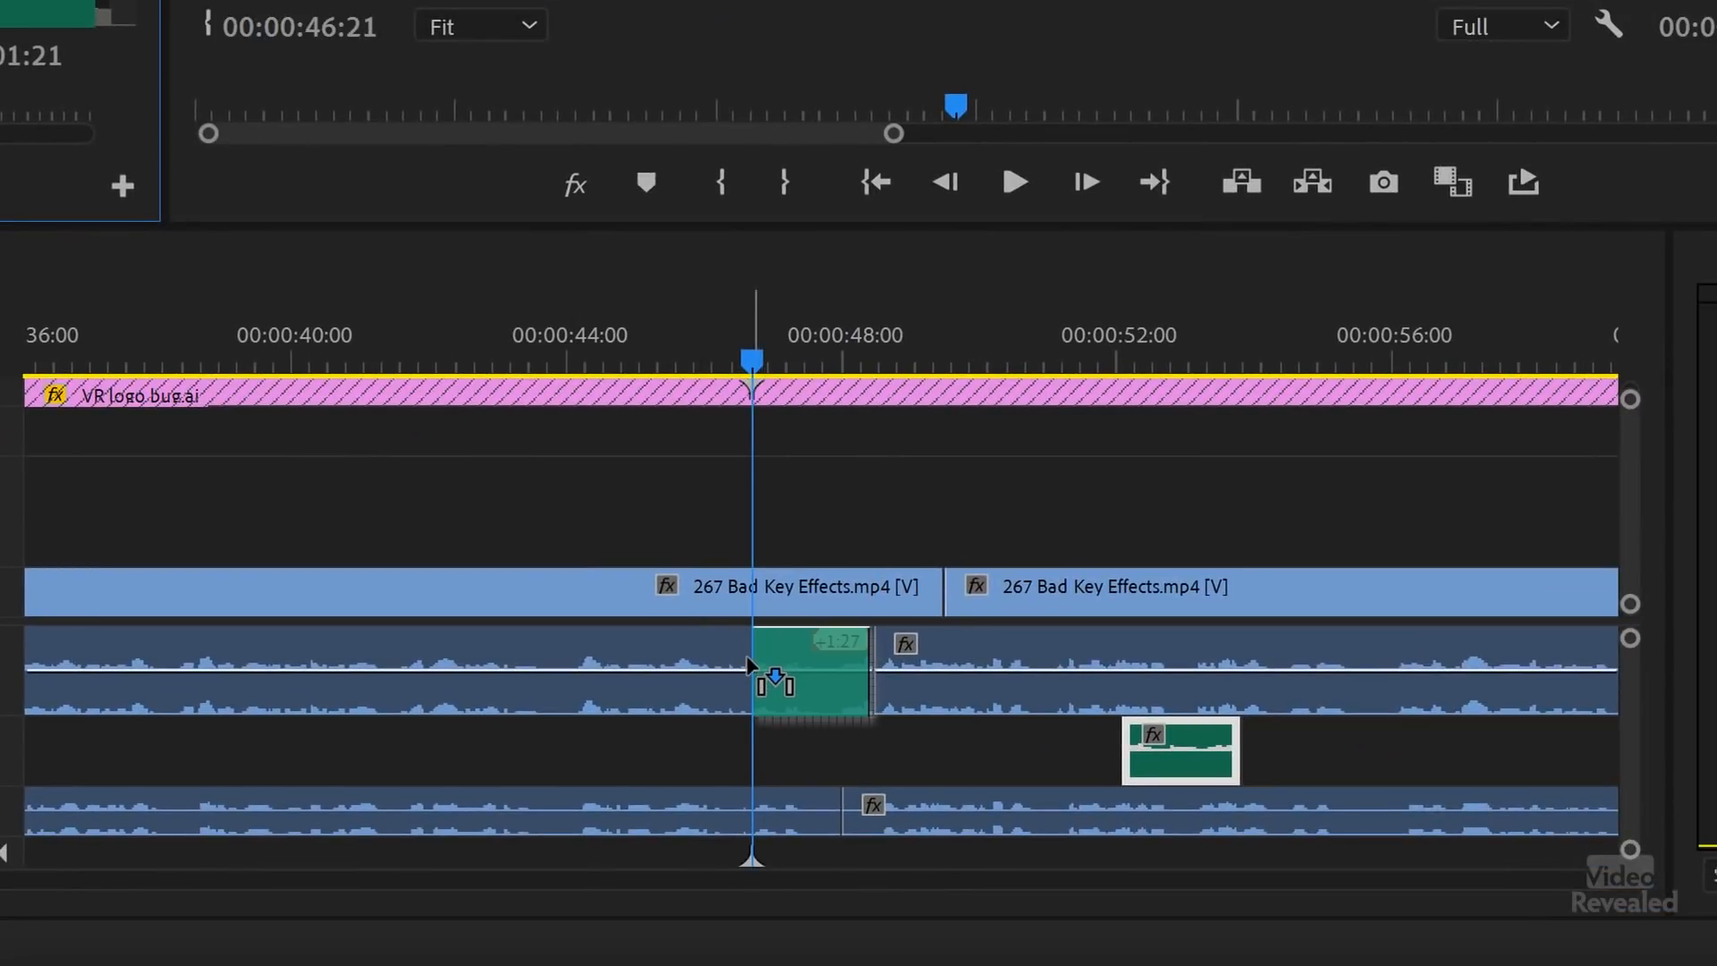
left_click(688, 327)
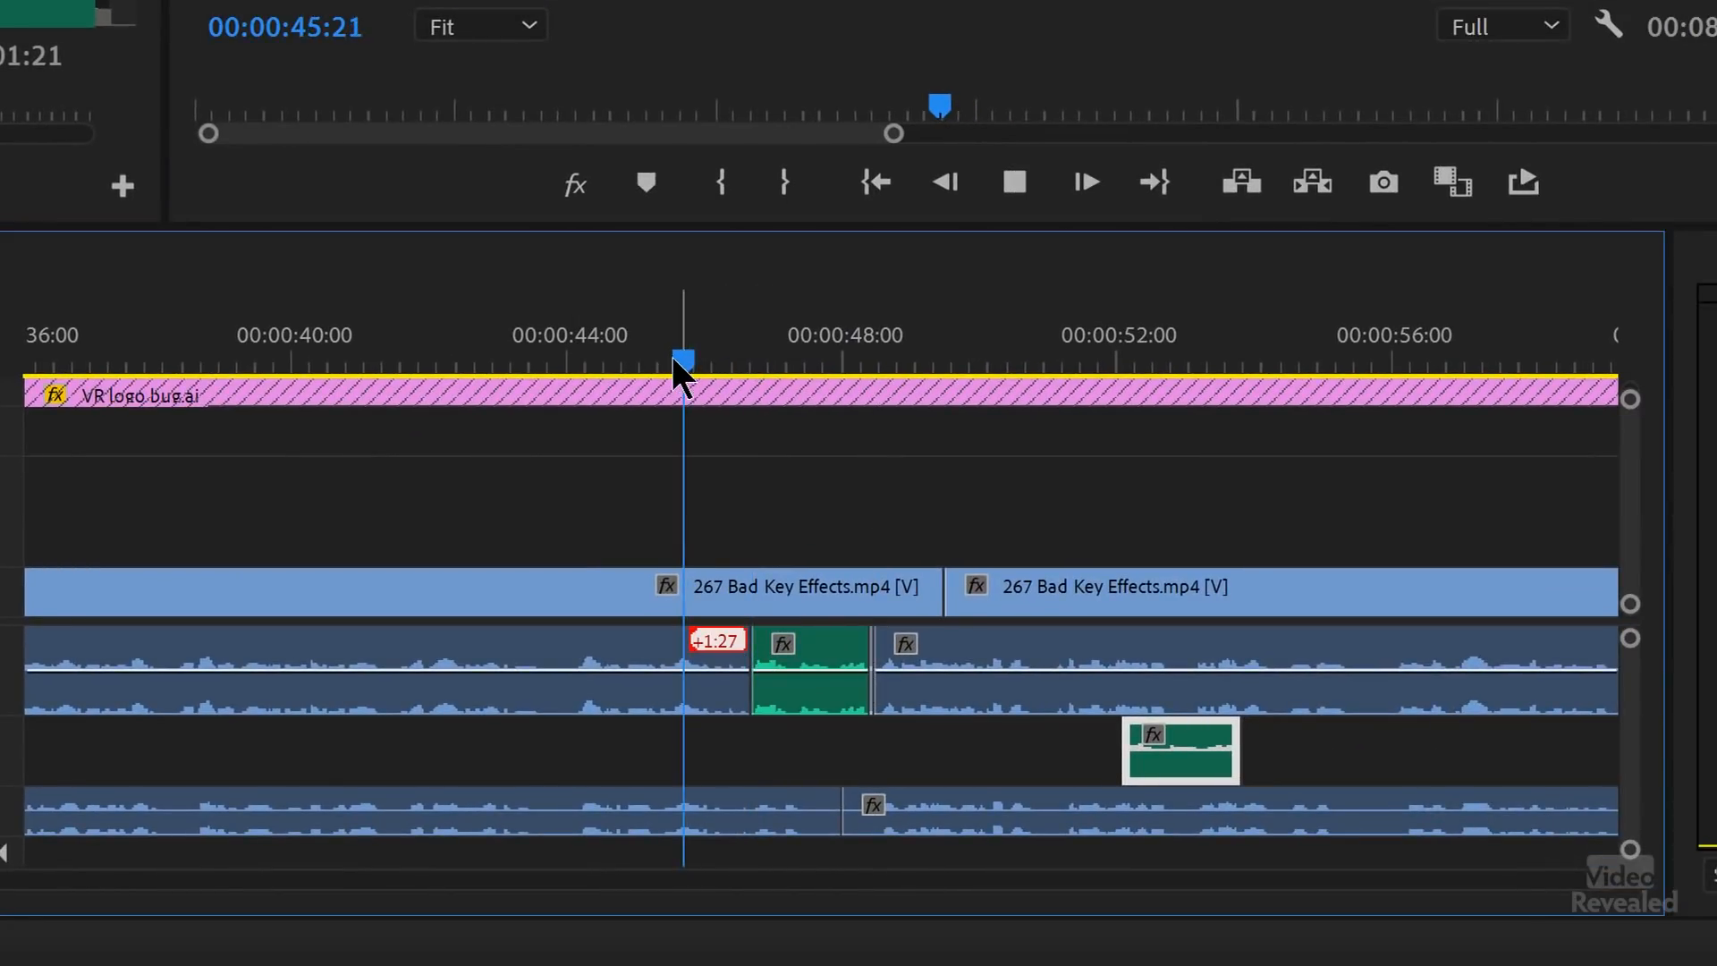
key("space")
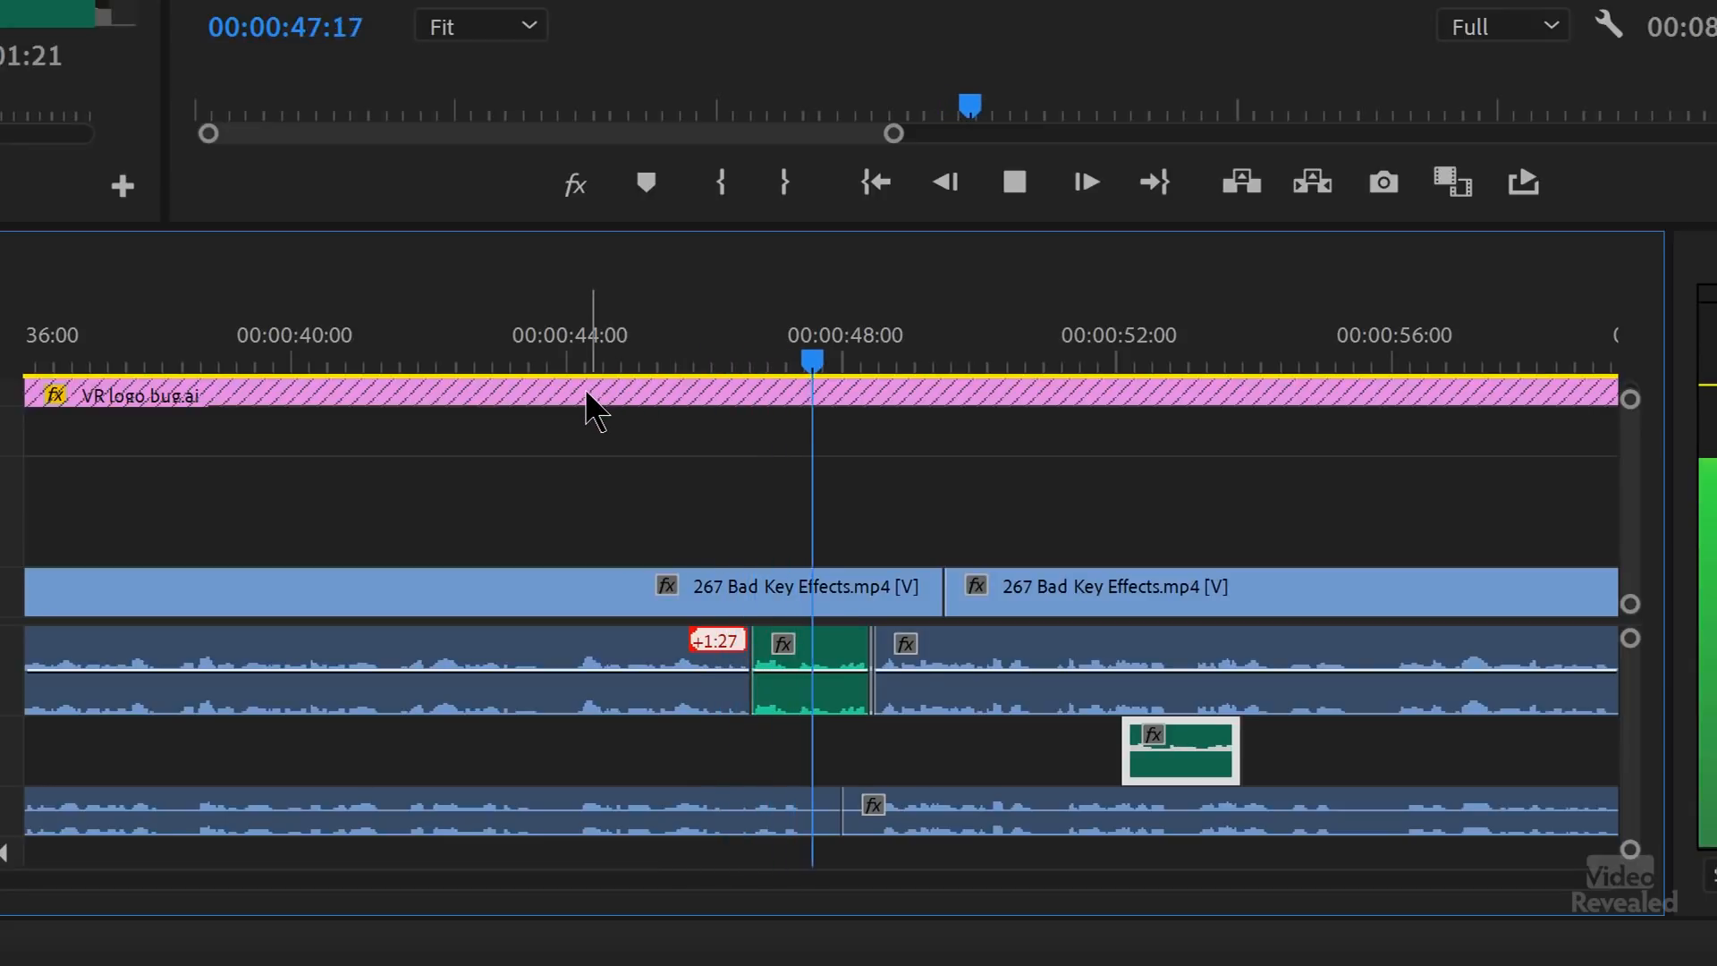
key("space")
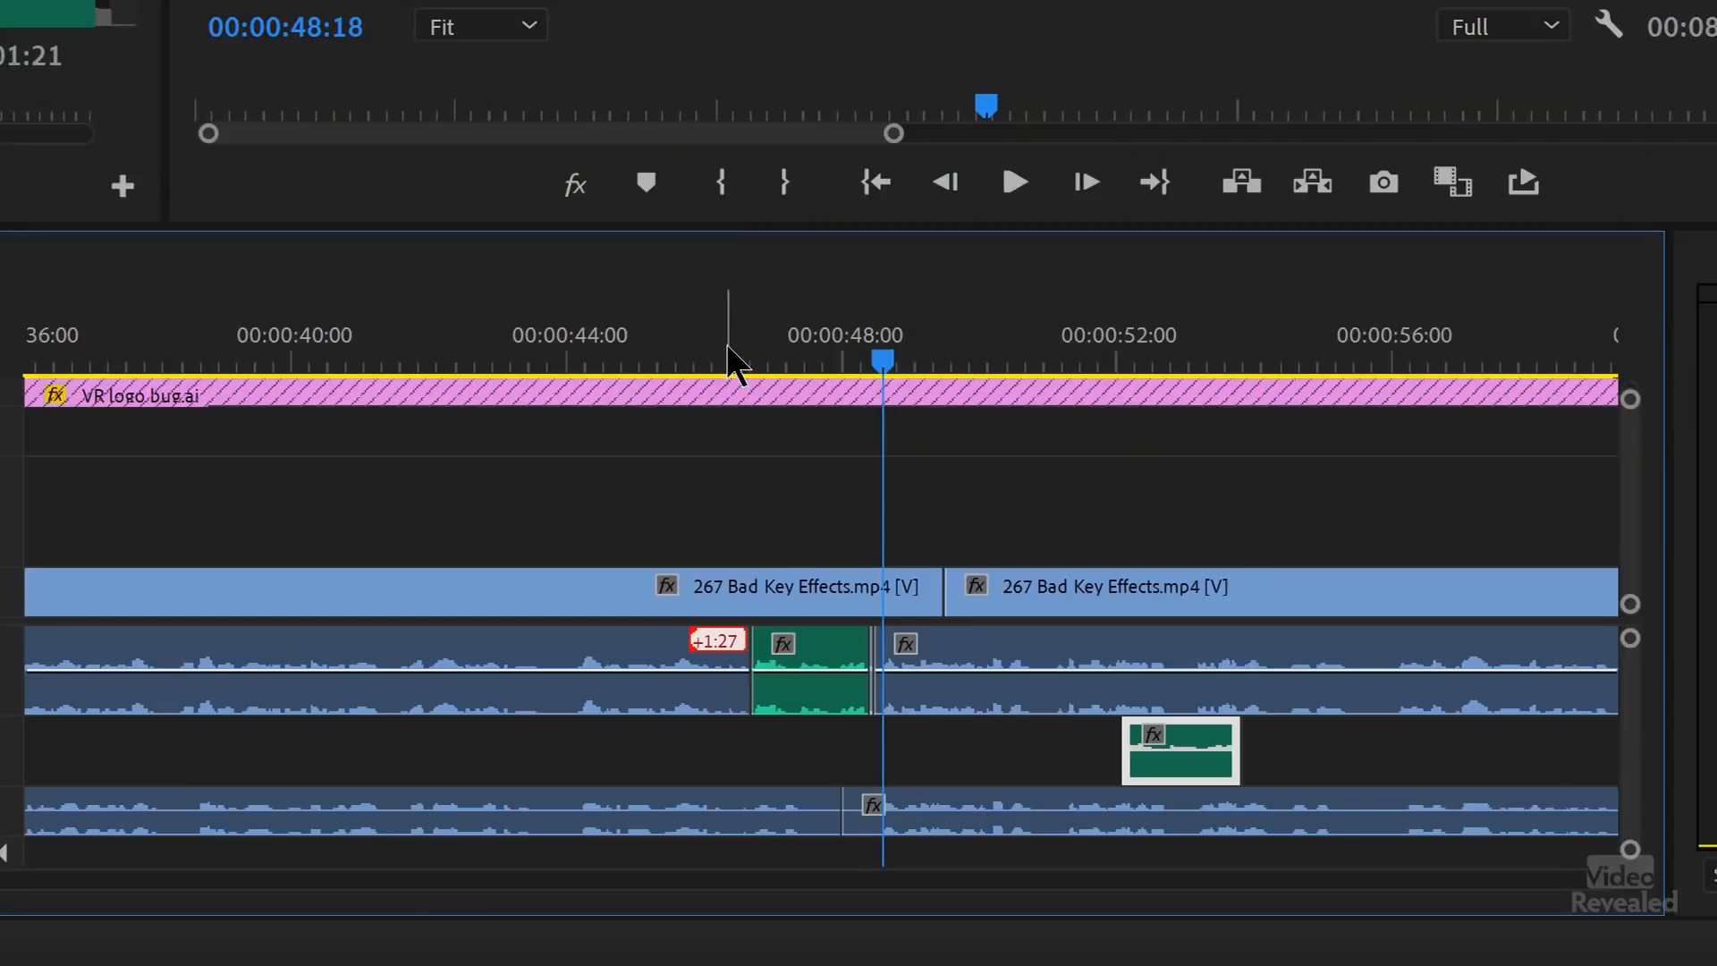
left_click(720, 350)
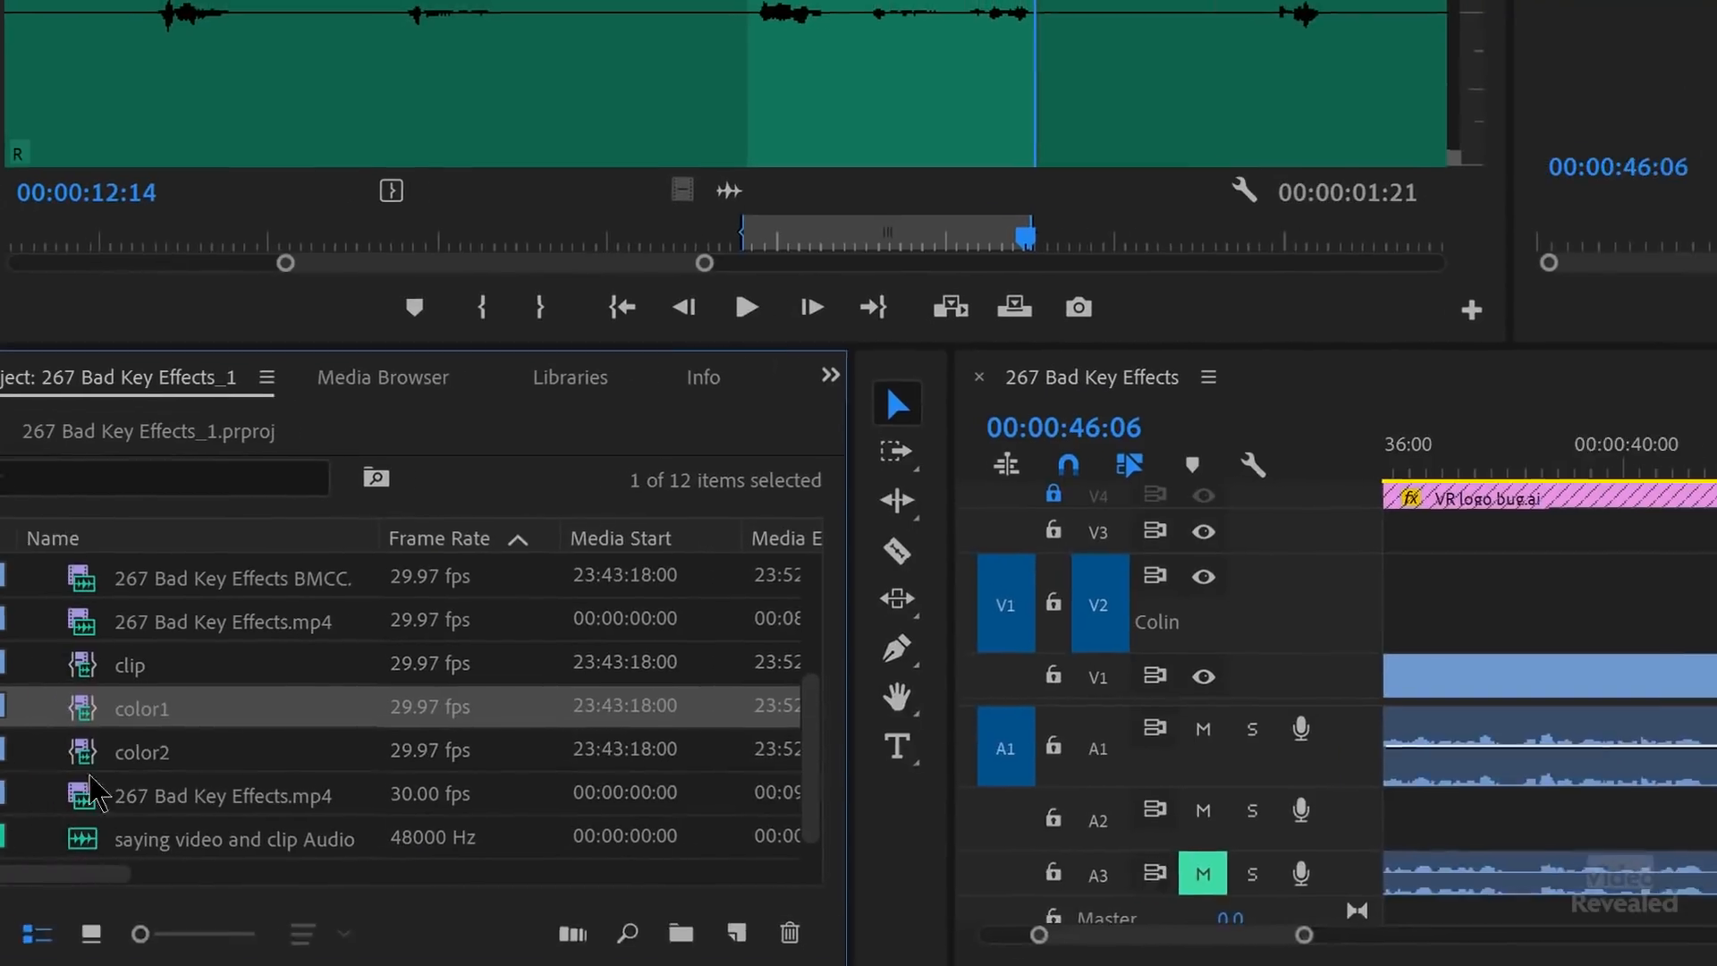
Open the clip, color1 and color2 subclips in the Source Monitor and audition the two color versions
double_click(140, 666)
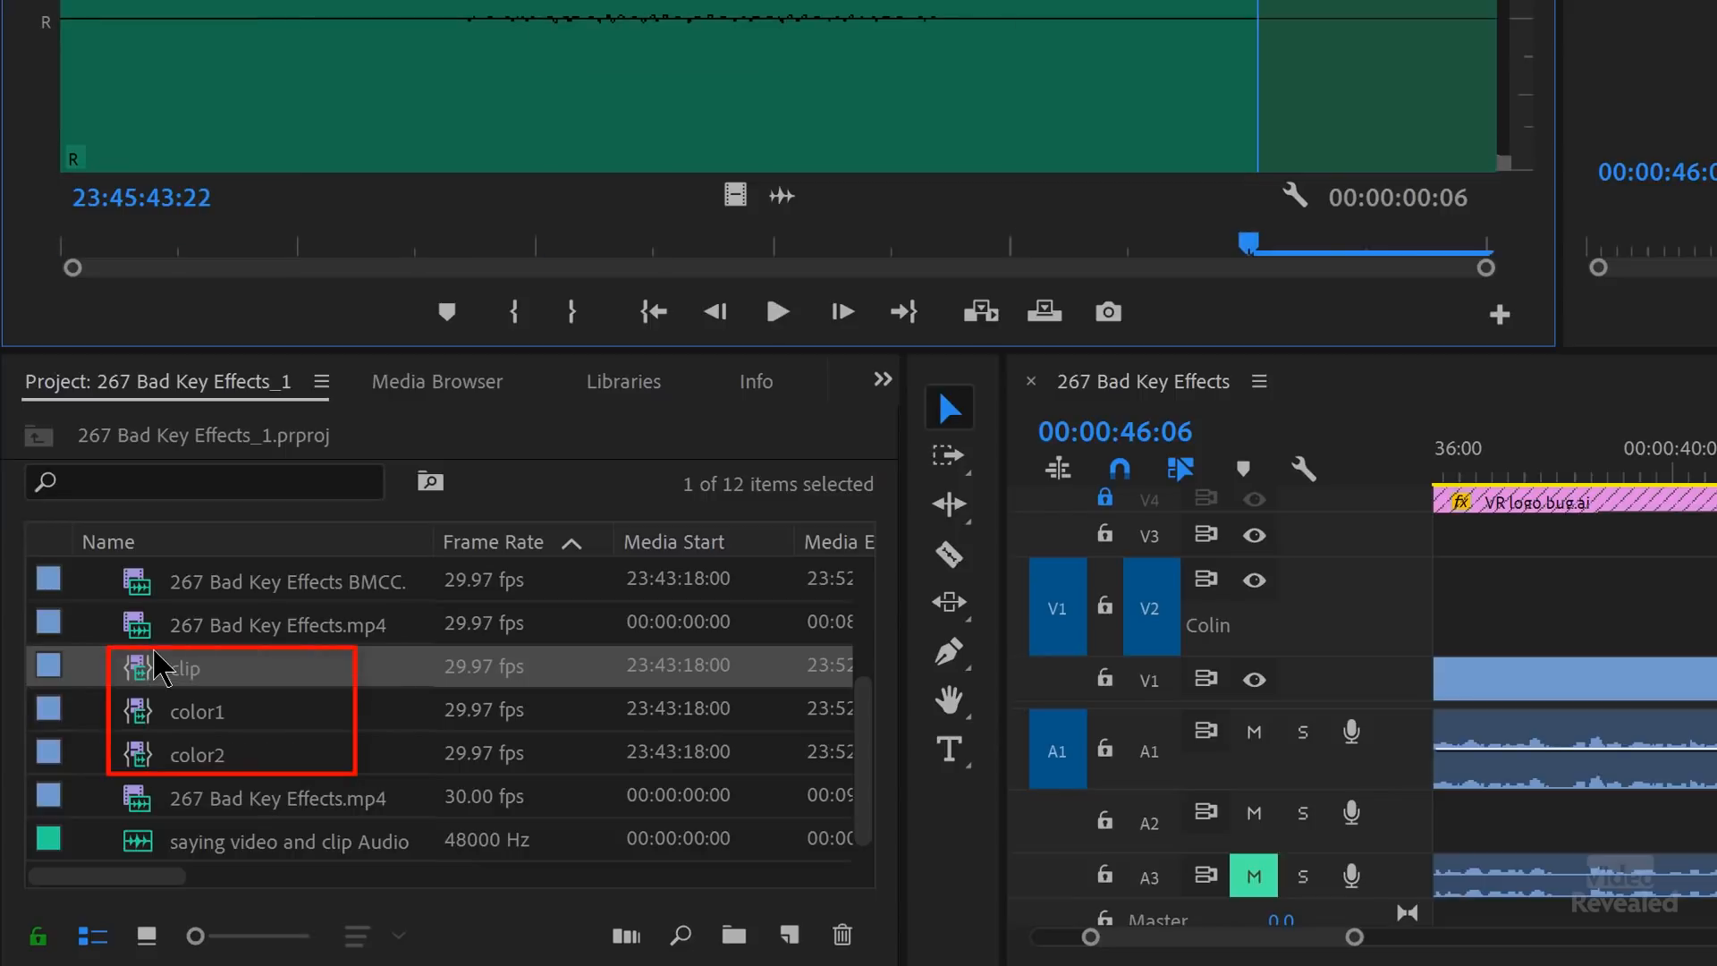
double_click(136, 716)
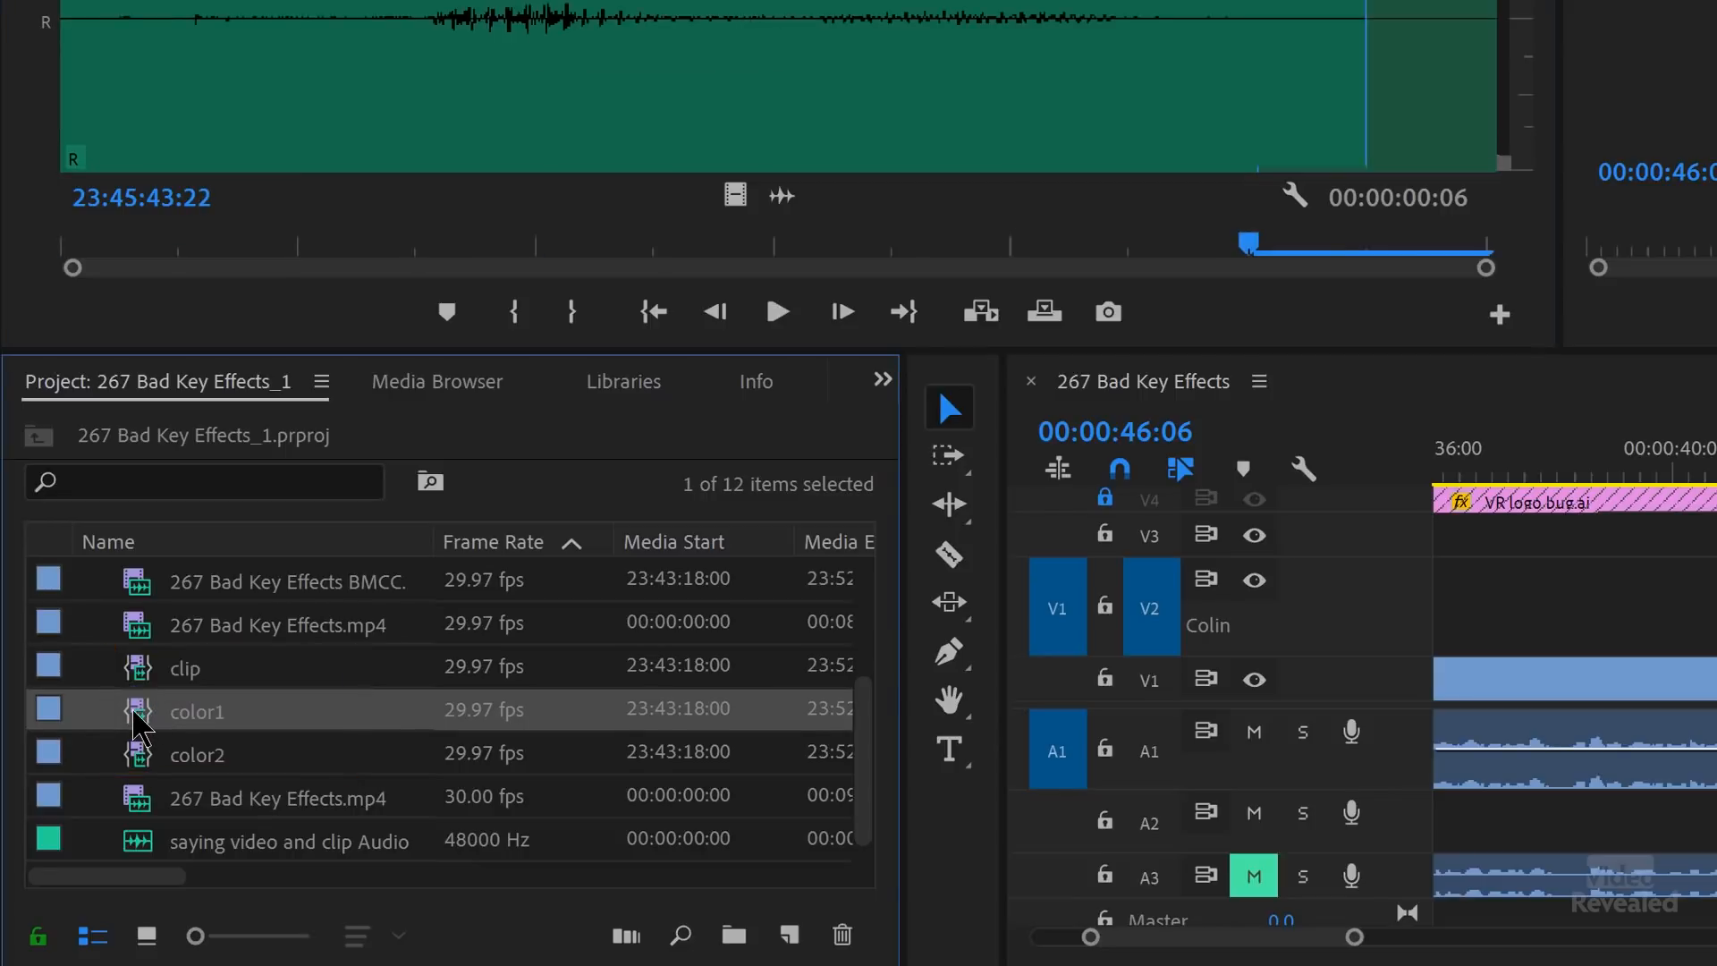
double_click(143, 758)
key("space")
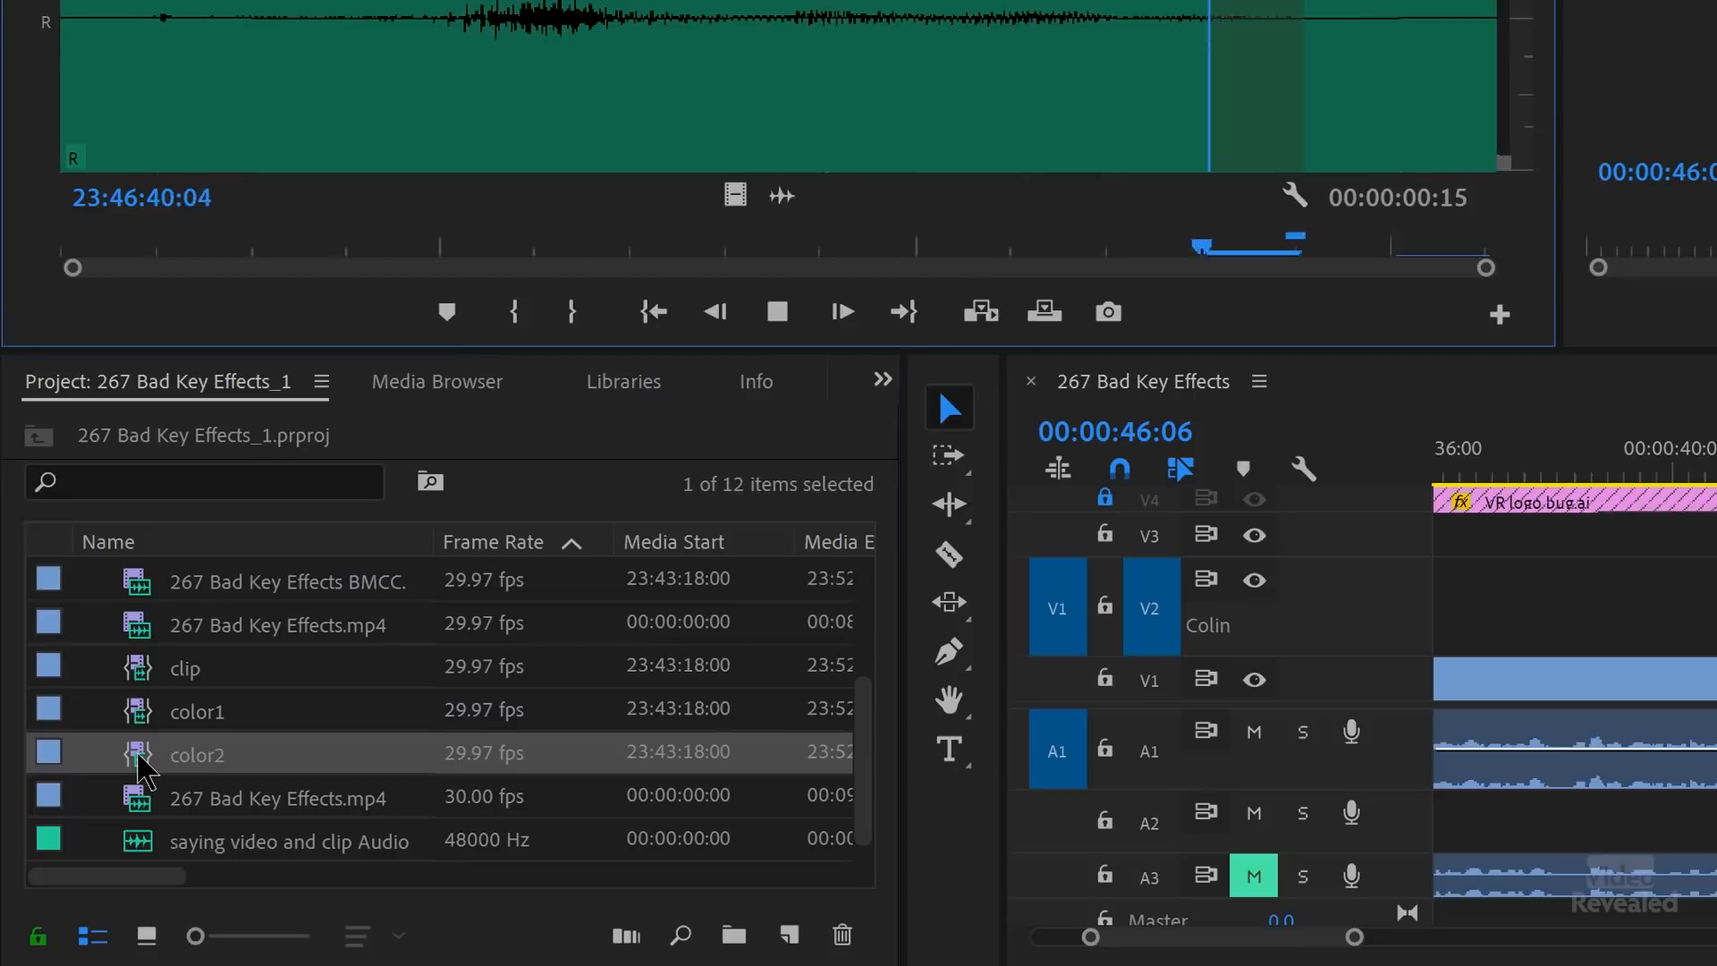
double_click(145, 728)
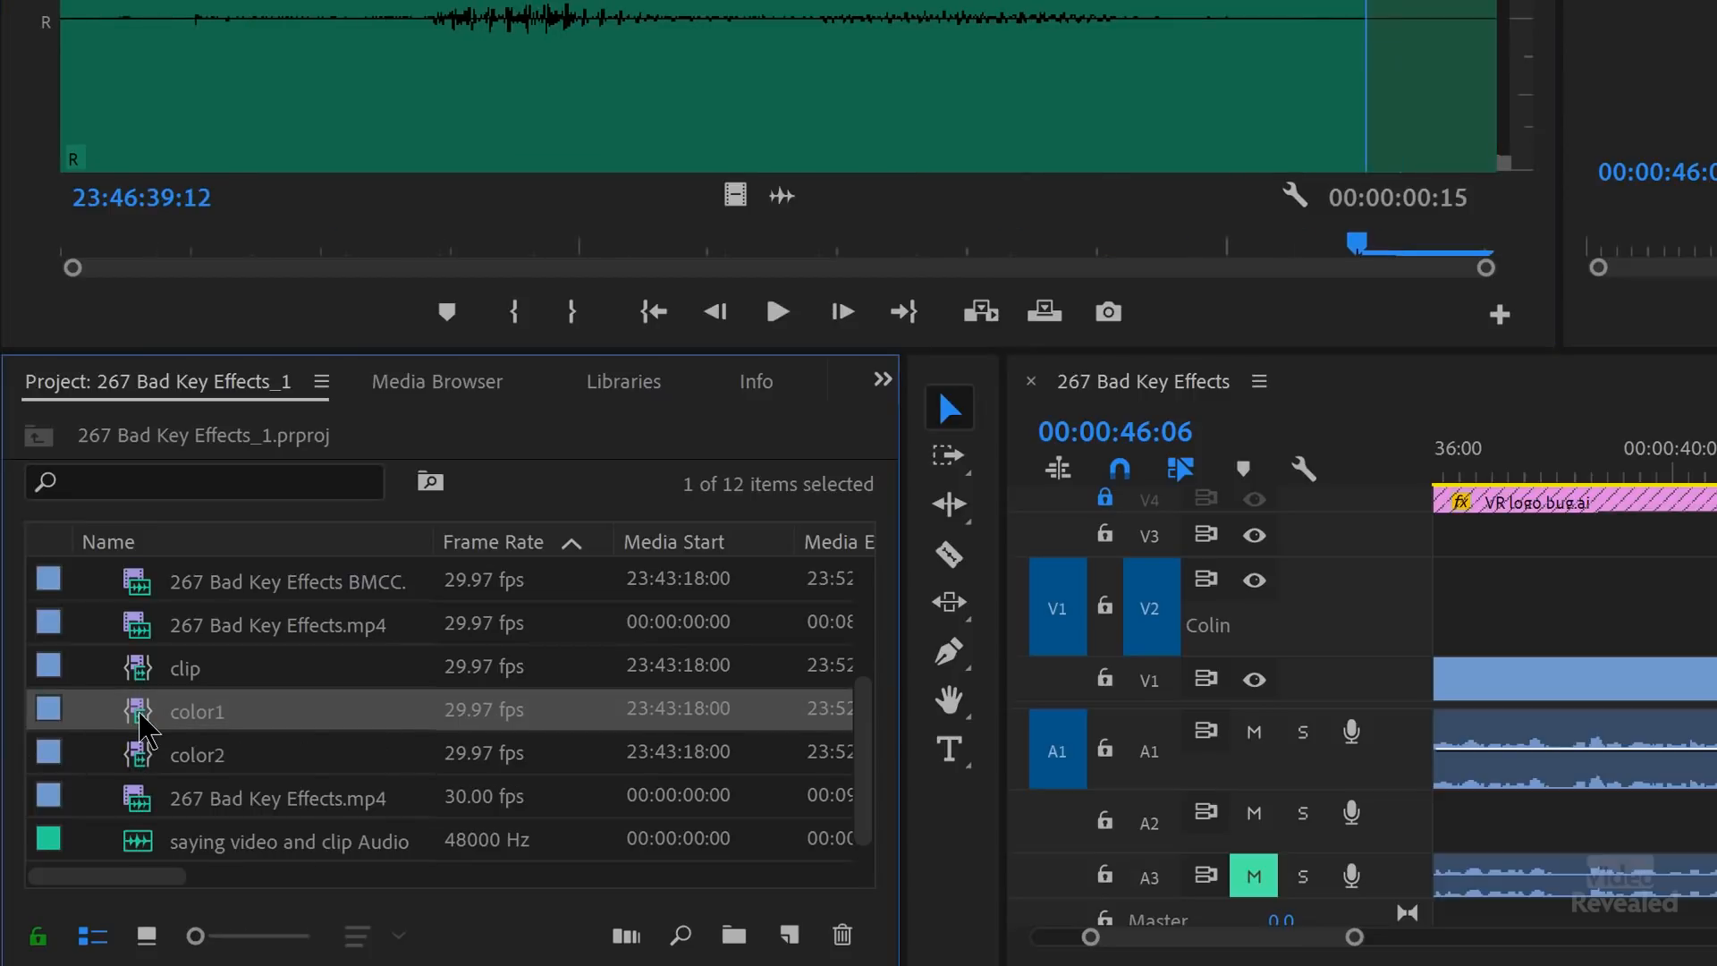
double_click(145, 760)
key("space")
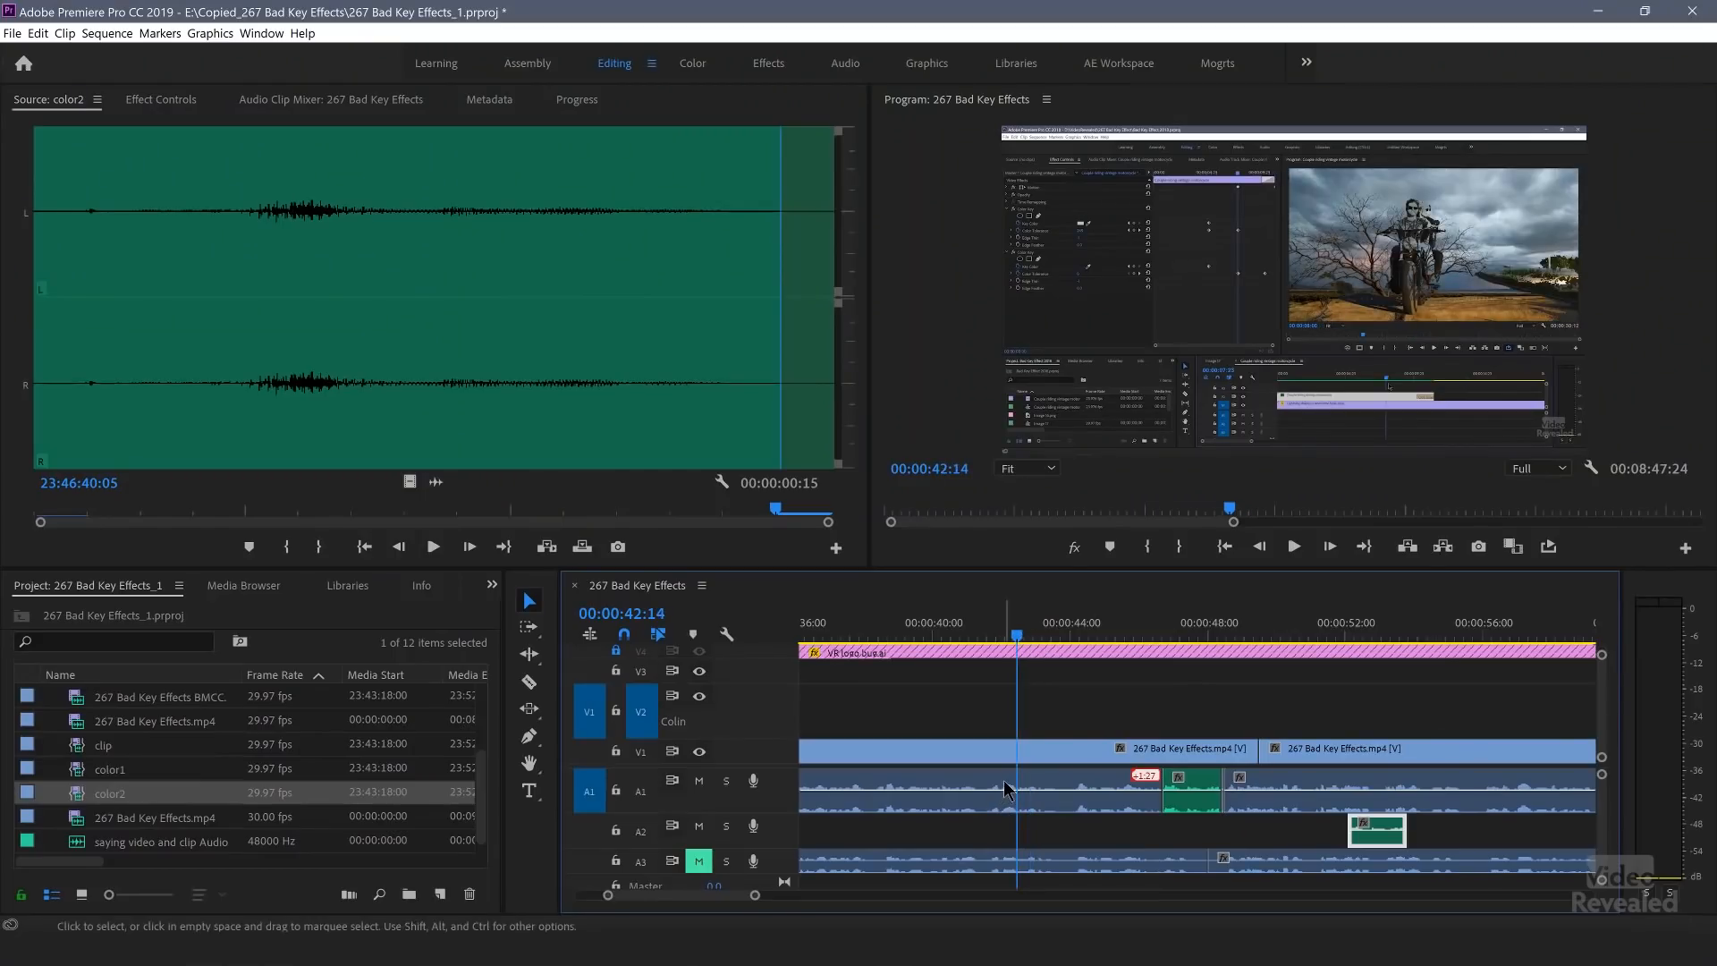
Open the talk clip on track A1 in the Source Monitor and listen to its audio
left_click(1007, 787)
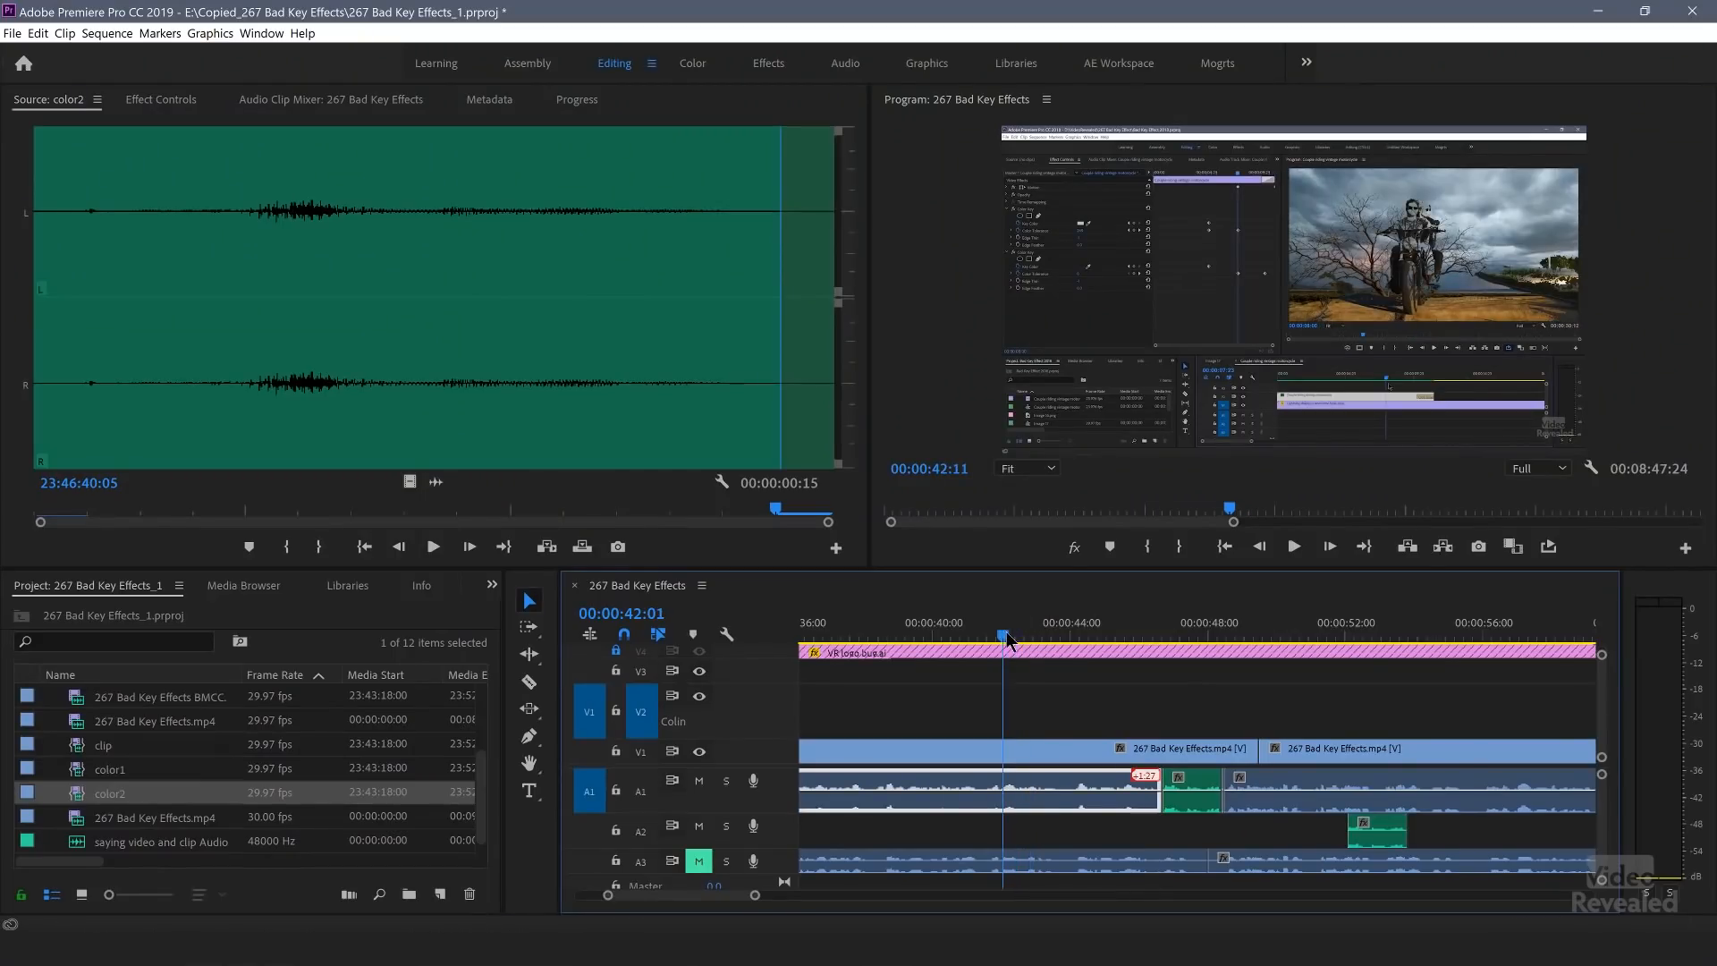
double_click(999, 786)
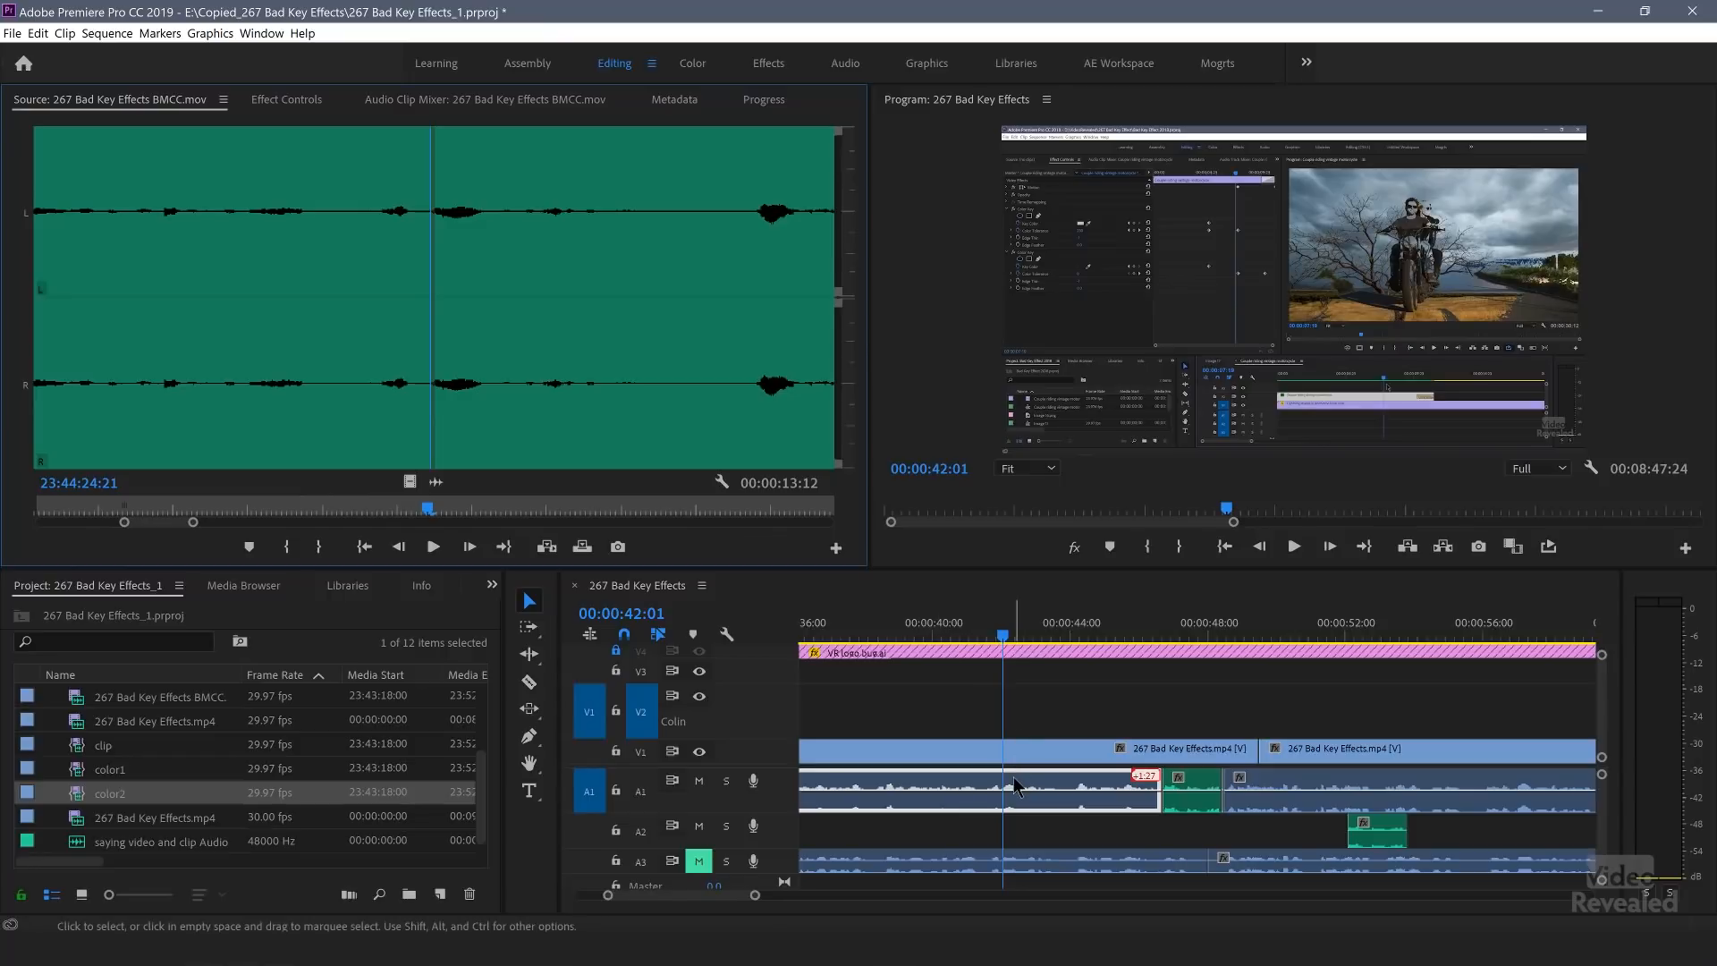
left_click(373, 416)
key("space")
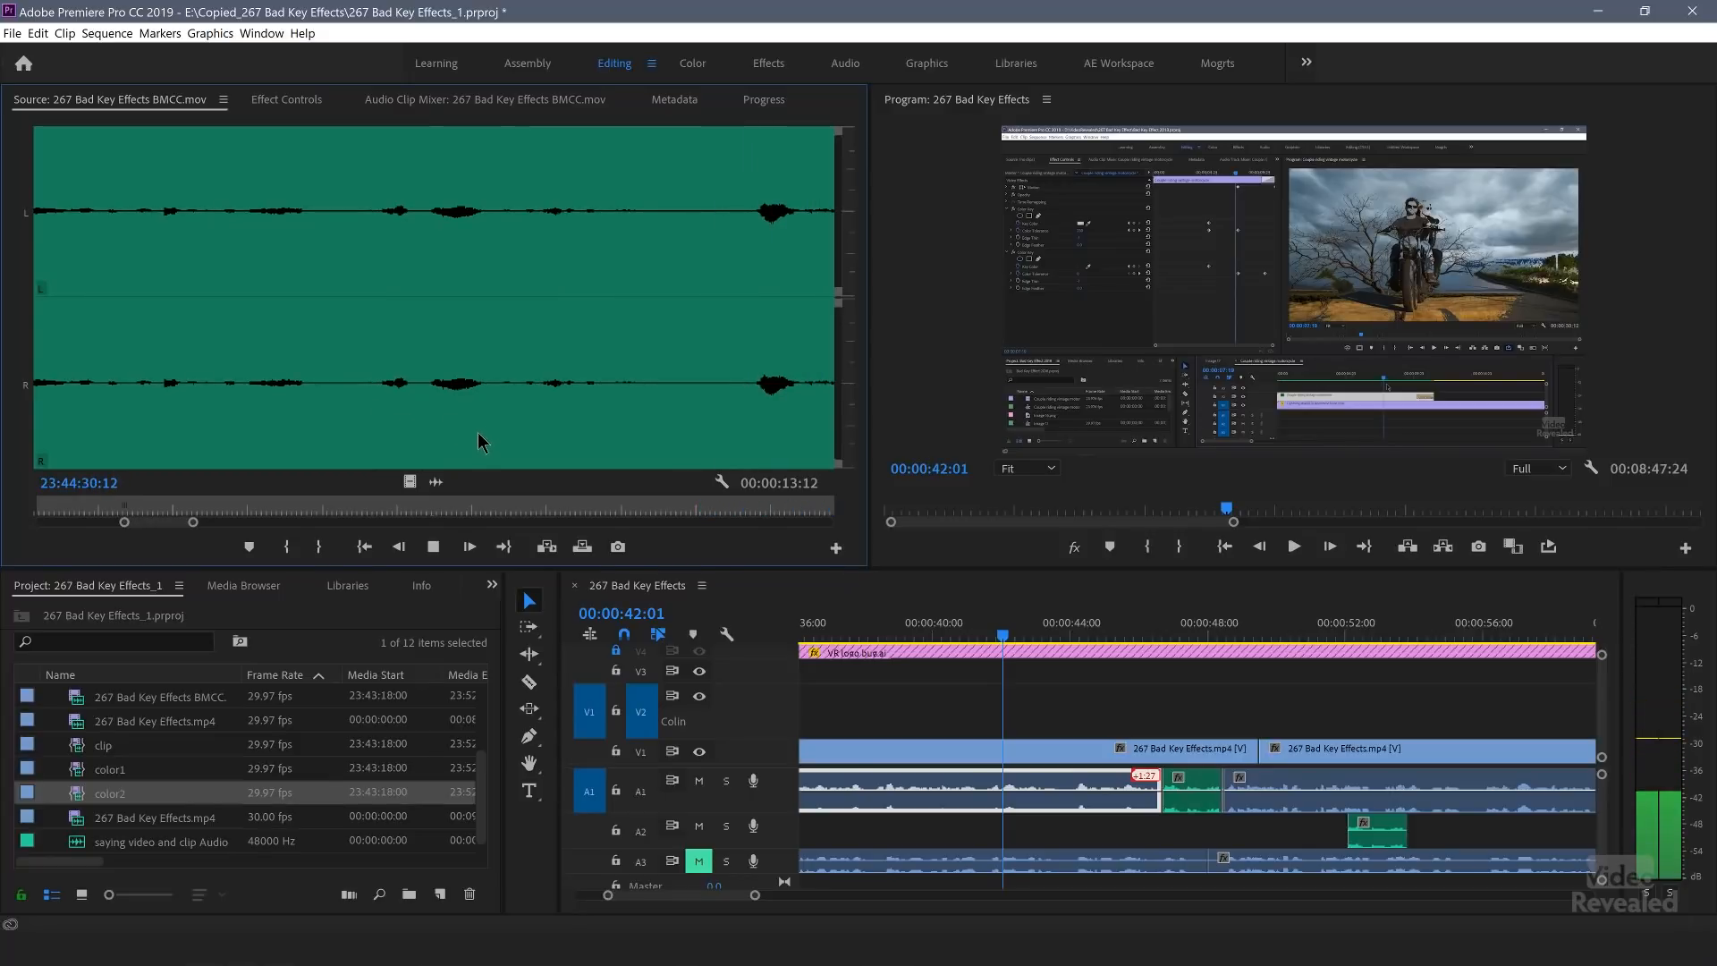
key("space")
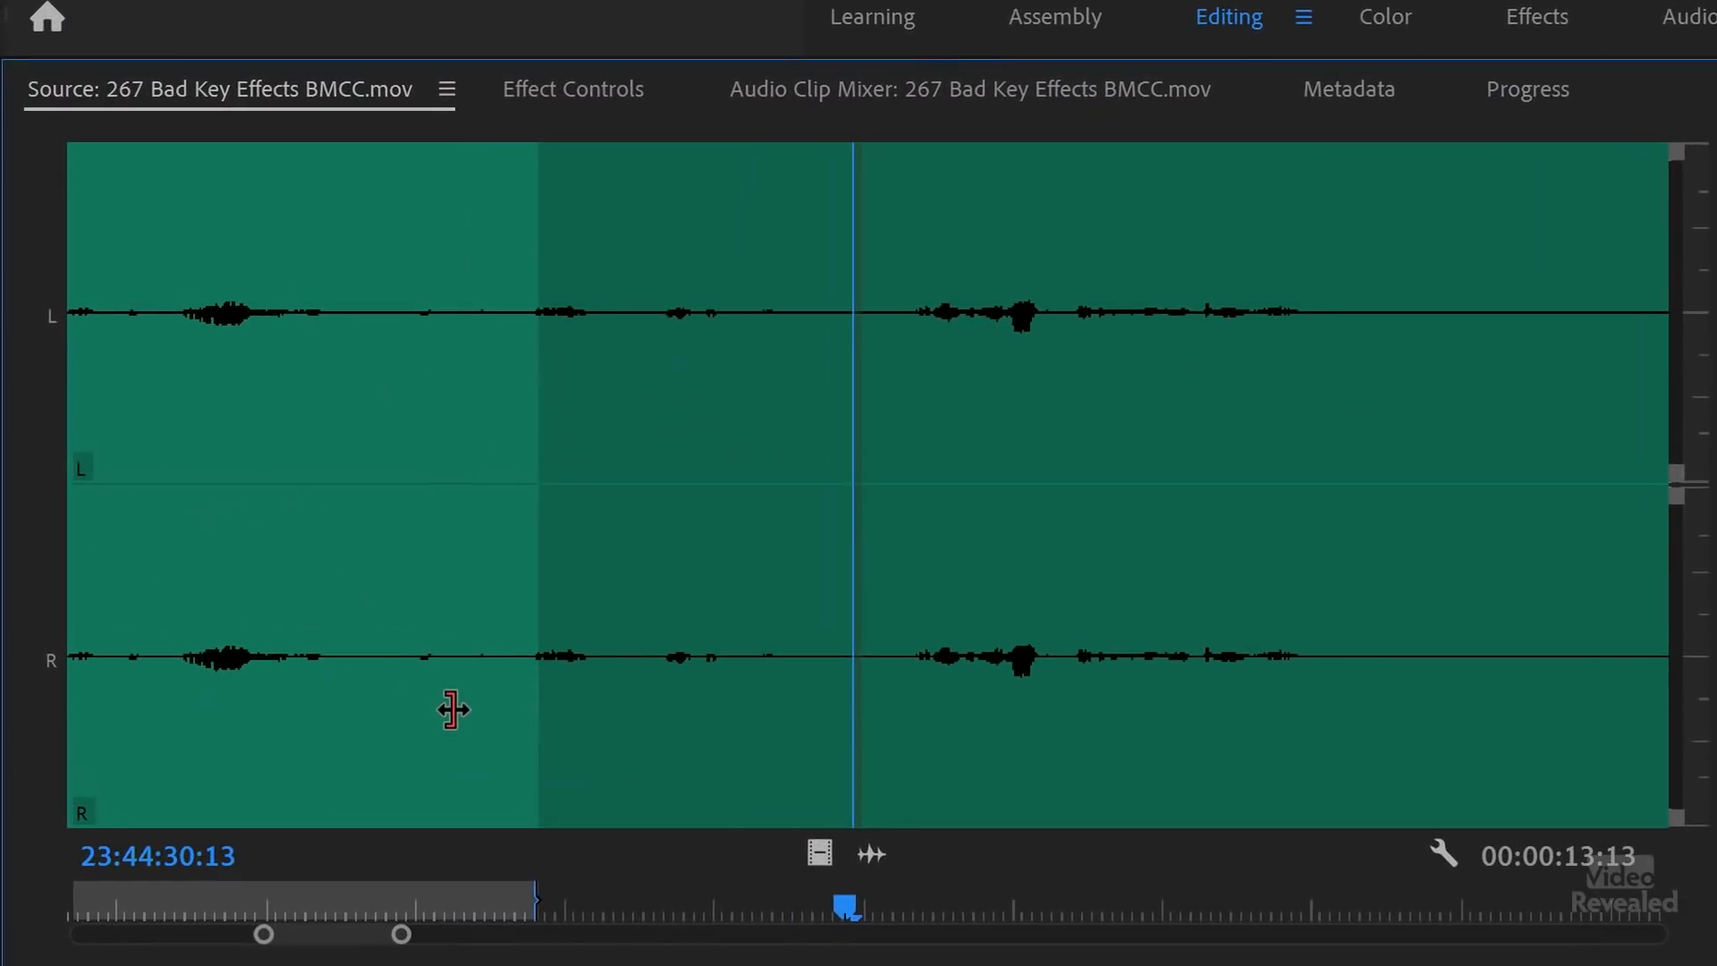
Mark the spoken phrase in 267 Bad Key Effects BMCC.mov with an In point at 23:44:29:10 and an Out point at 23:44:30:02
left_click(228, 411)
key("space")
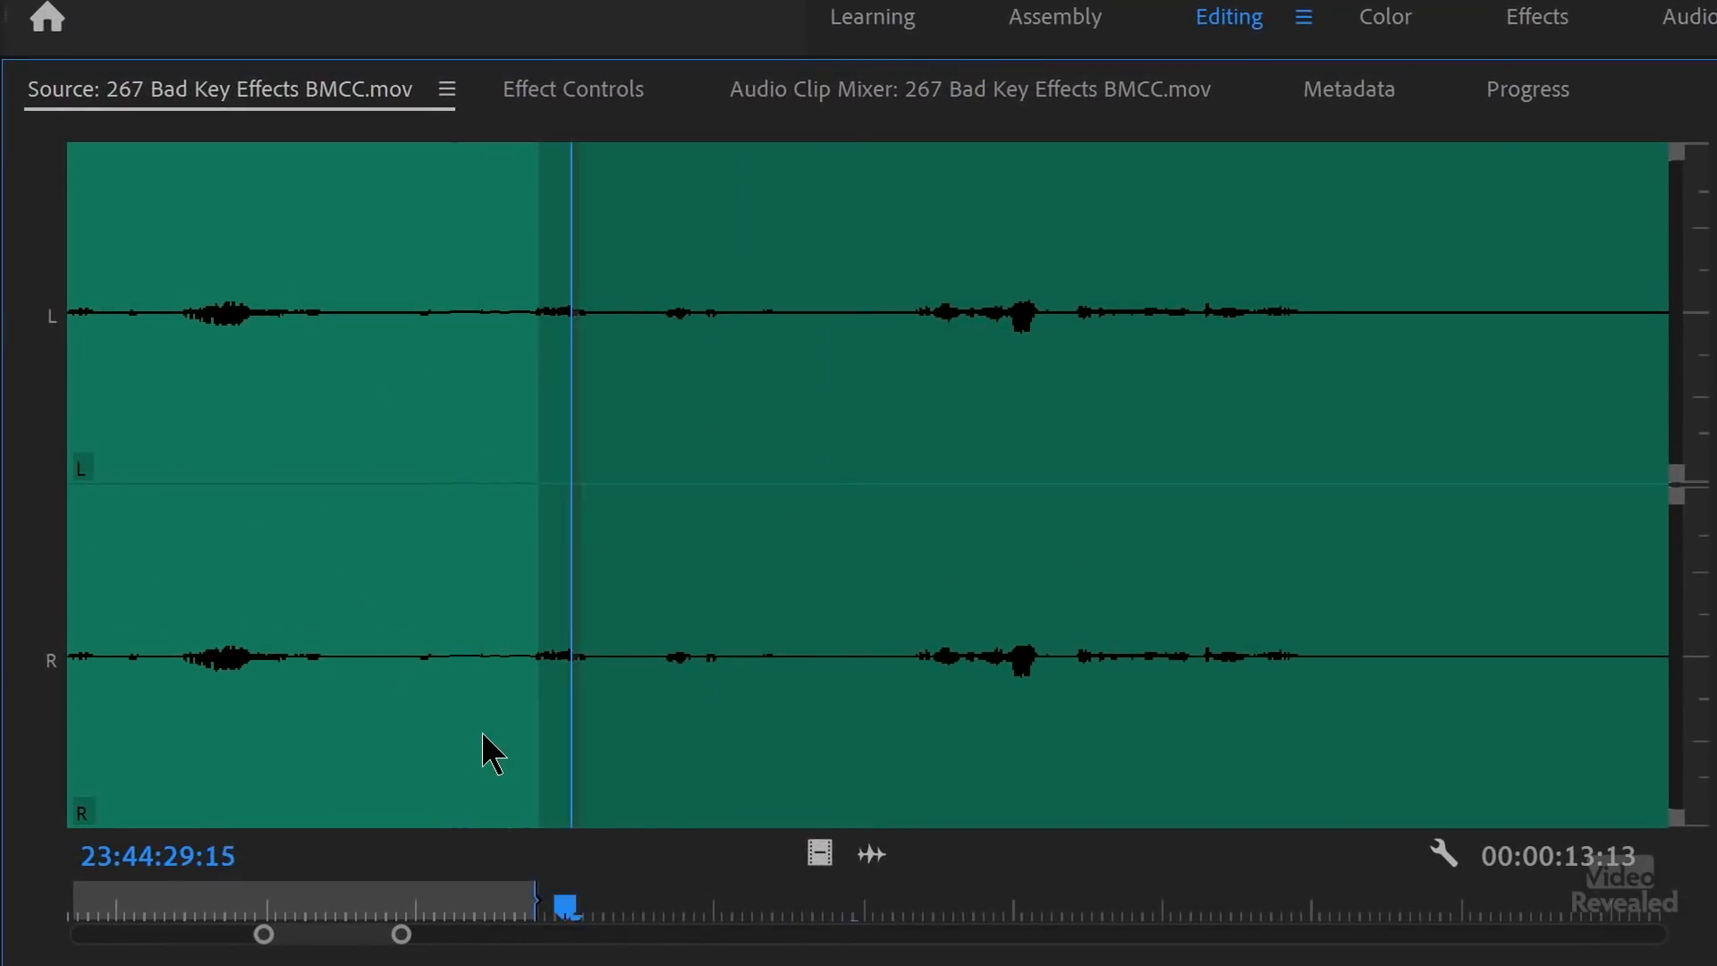
left_click(713, 733)
left_click_drag(713, 733, 519, 727)
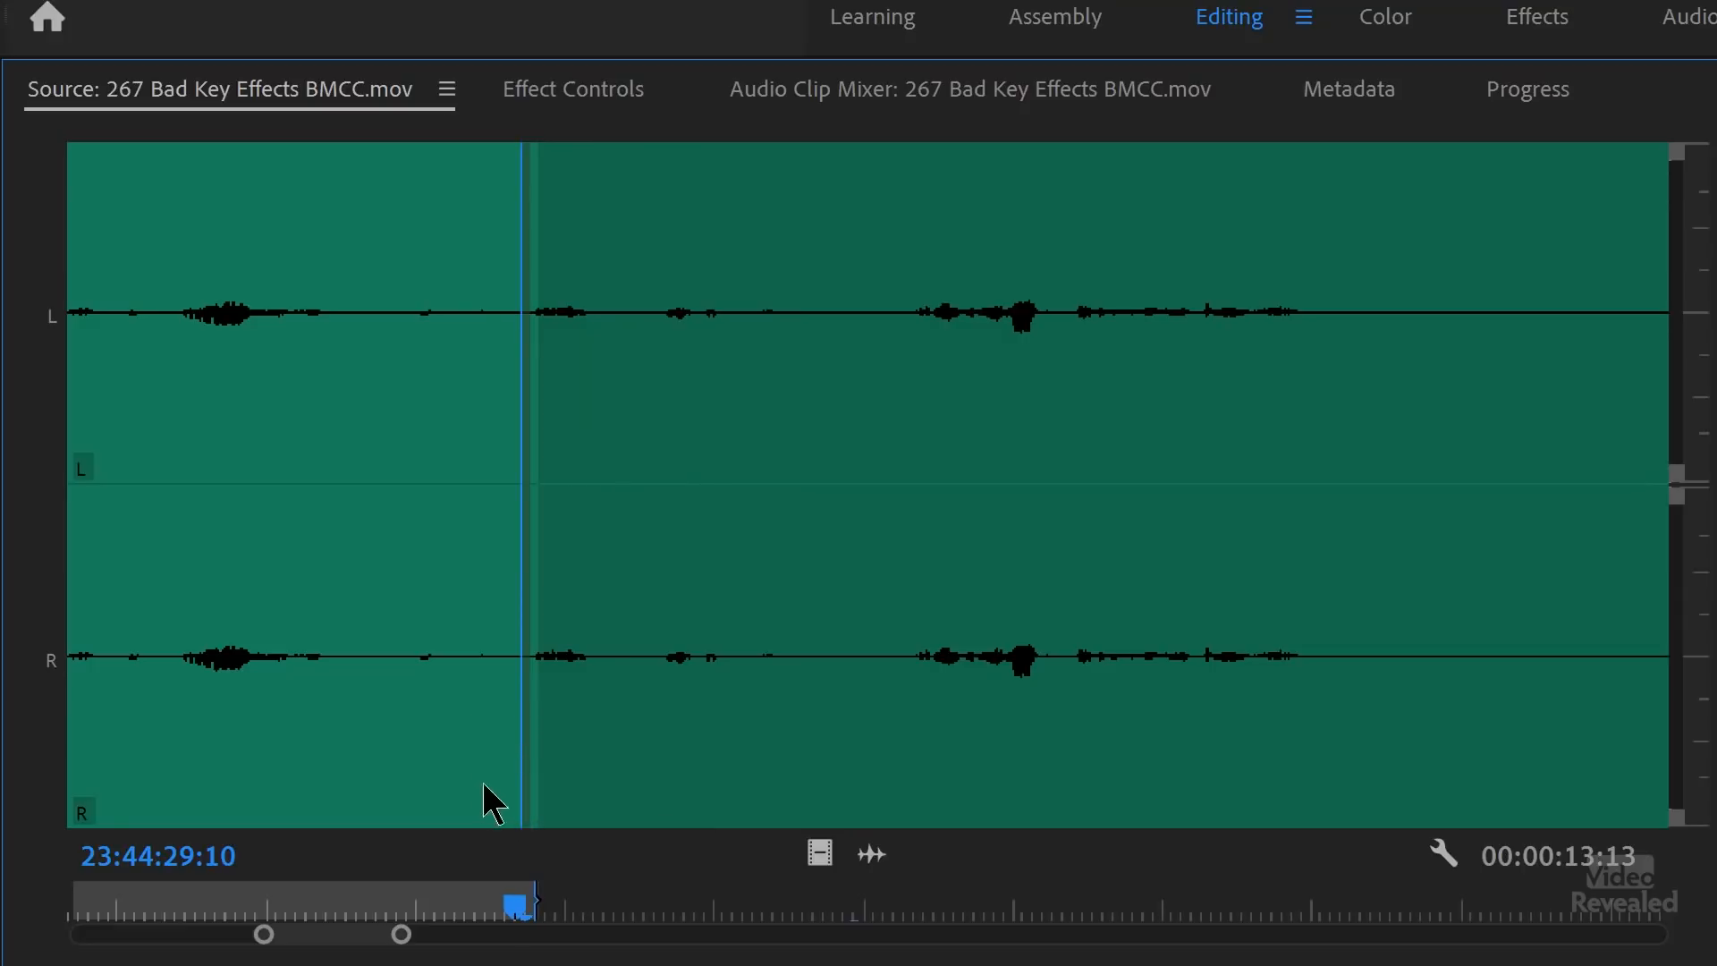
key("i")
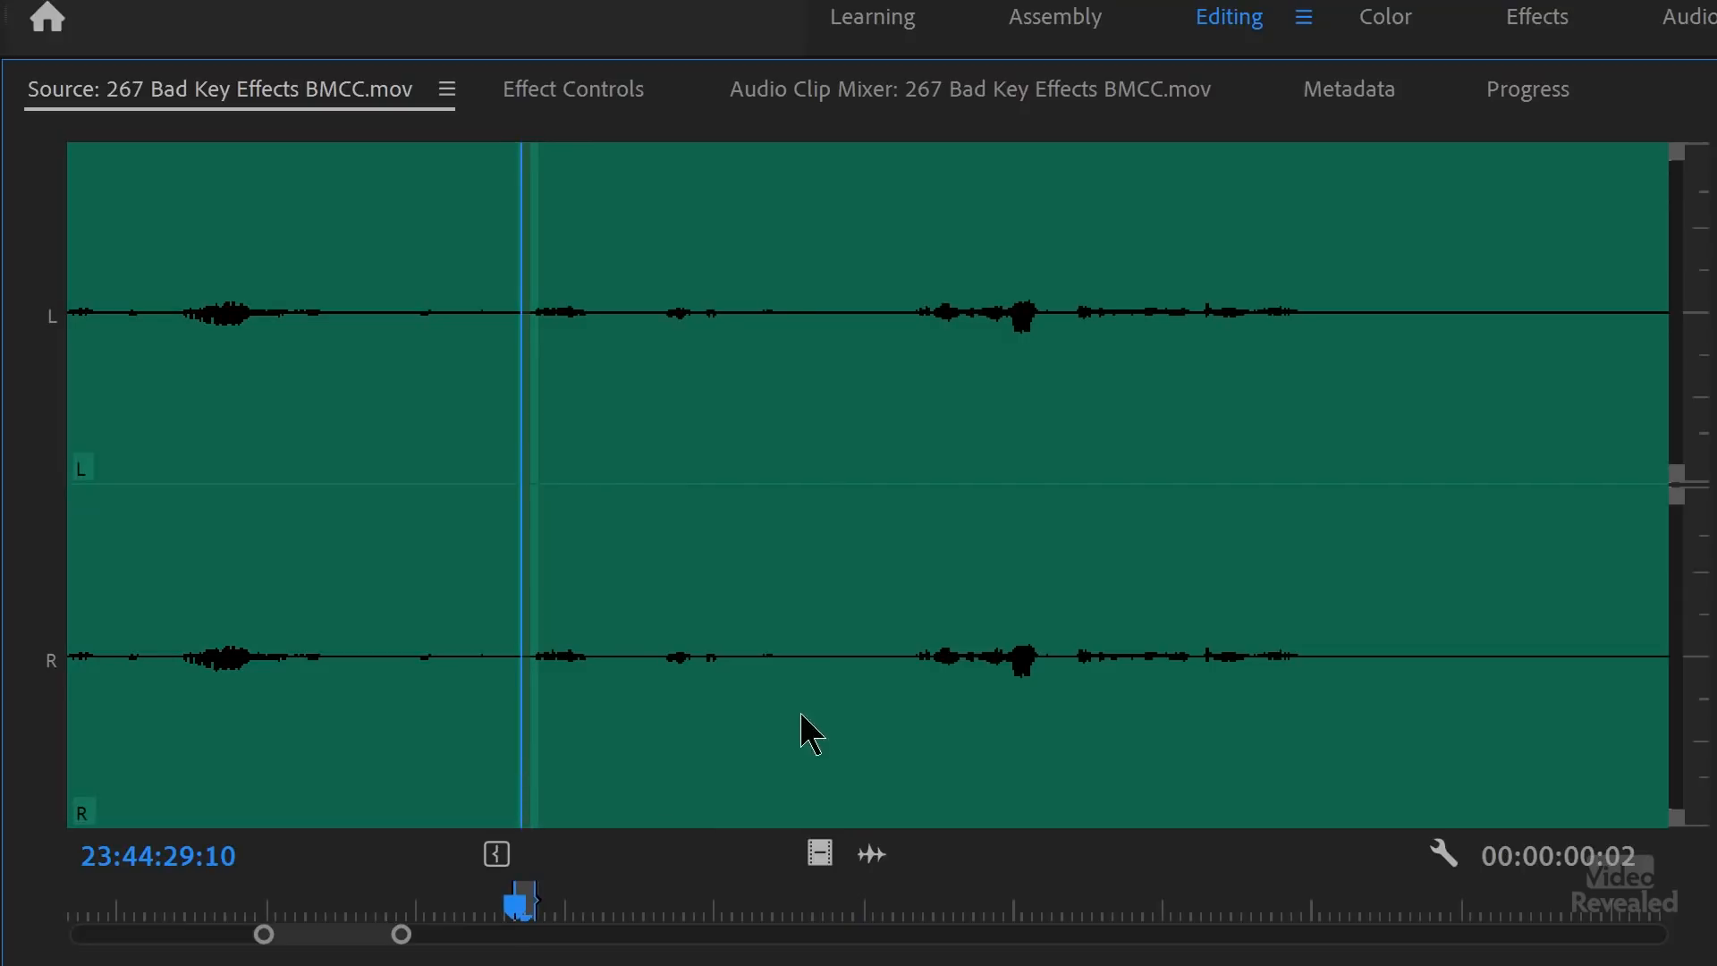
left_click(740, 732)
key("o")
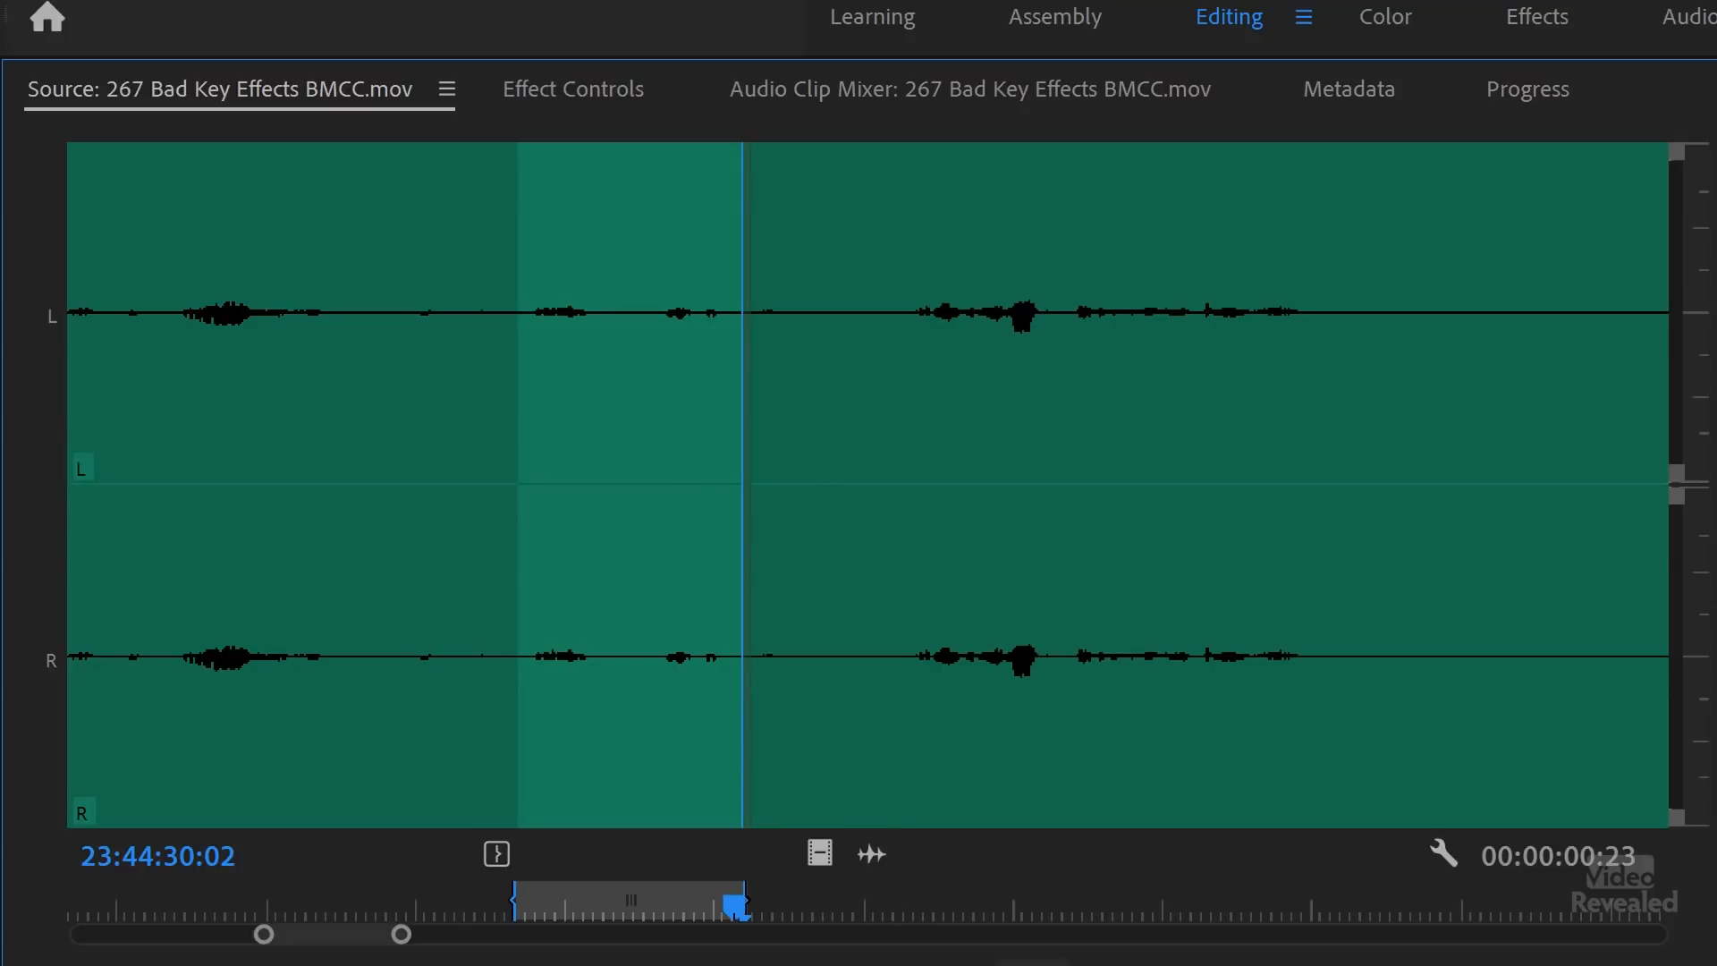
Make a subclip named "bottom image" from the marked source range, with trims restricted to the subclip boundaries
left_click(1033, 964)
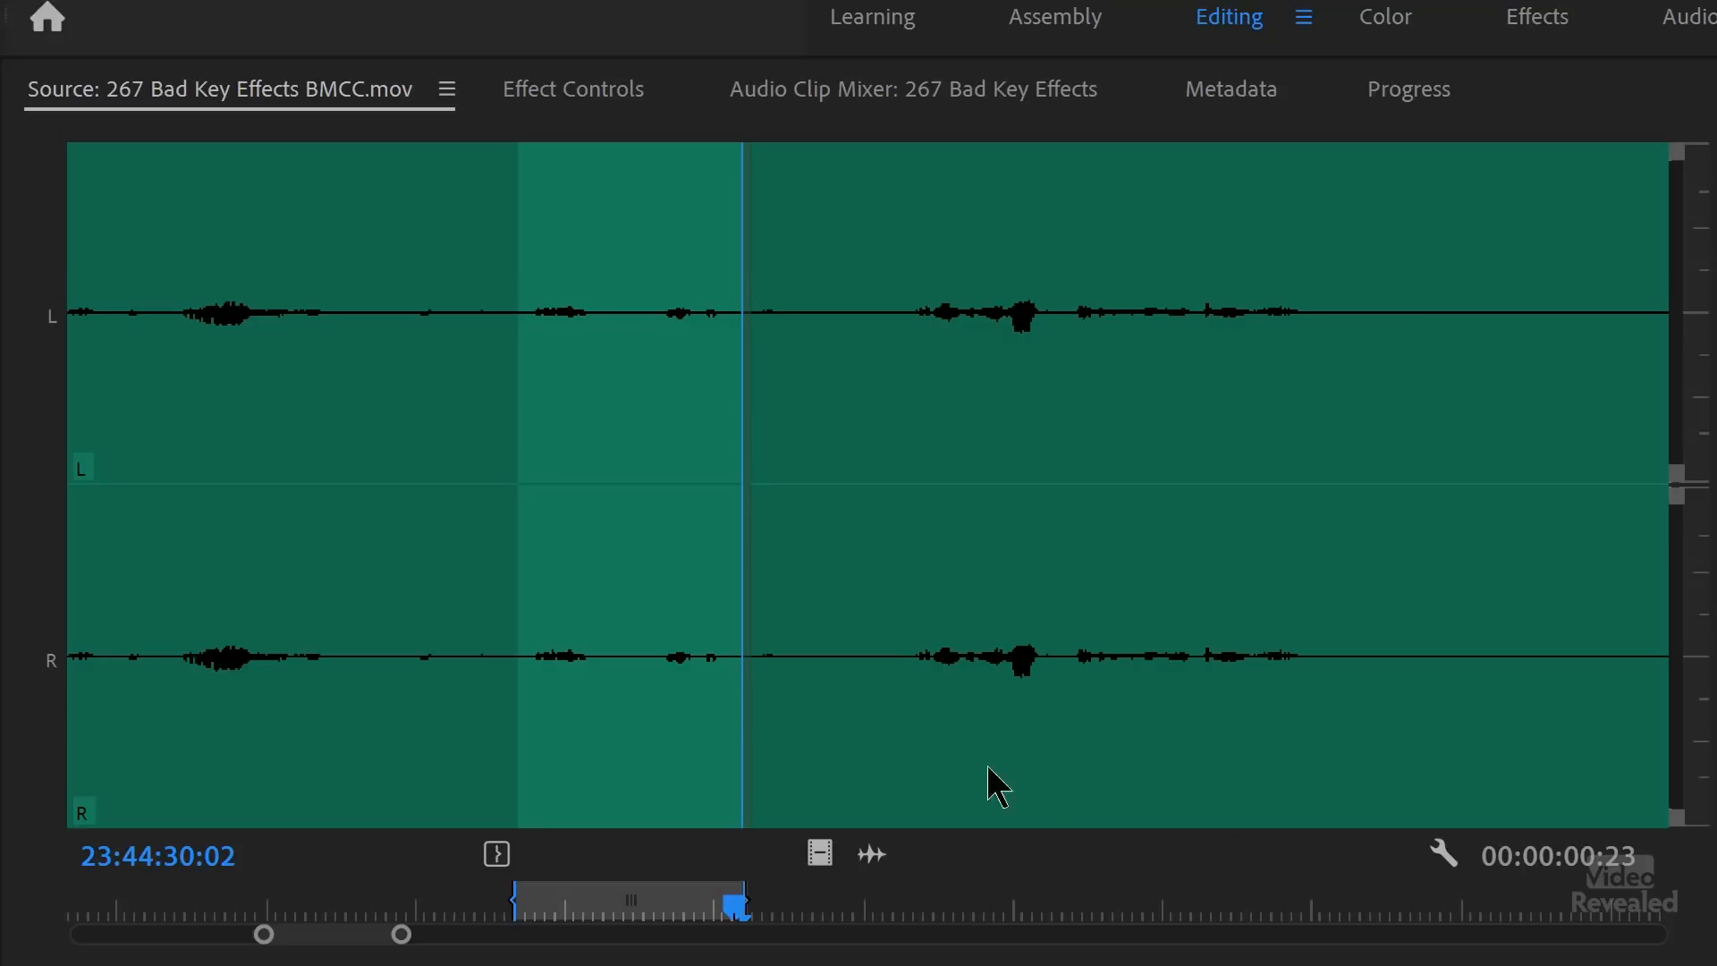
right_click(604, 552)
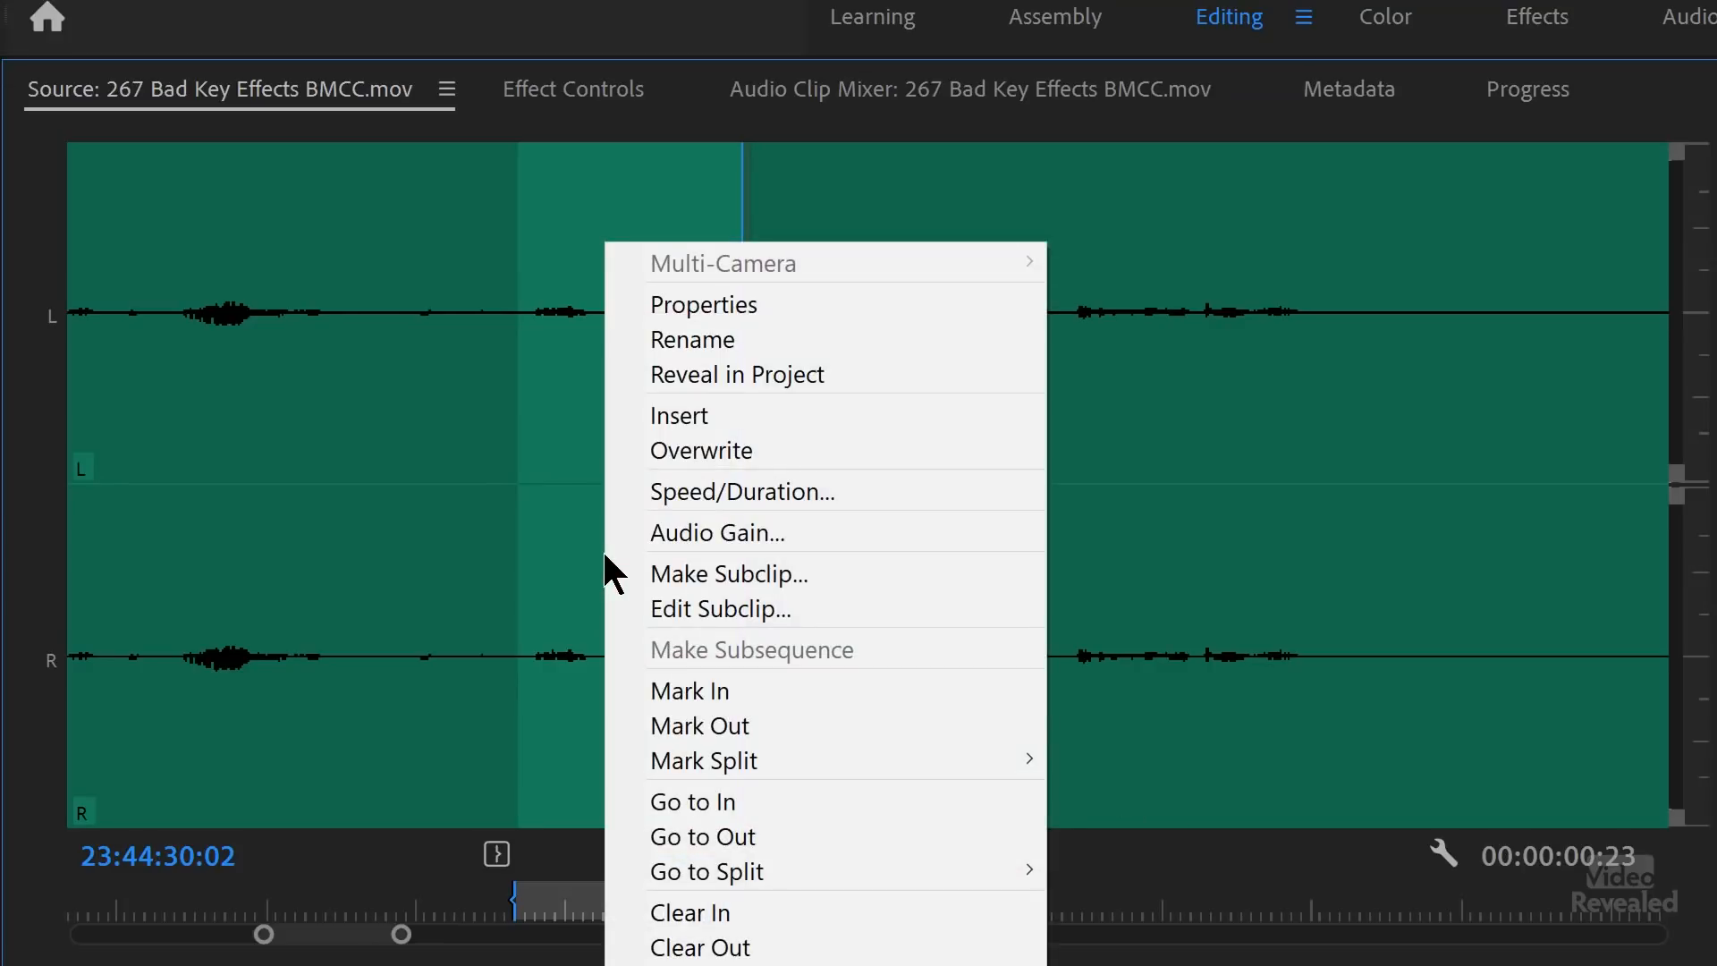
left_click(858, 597)
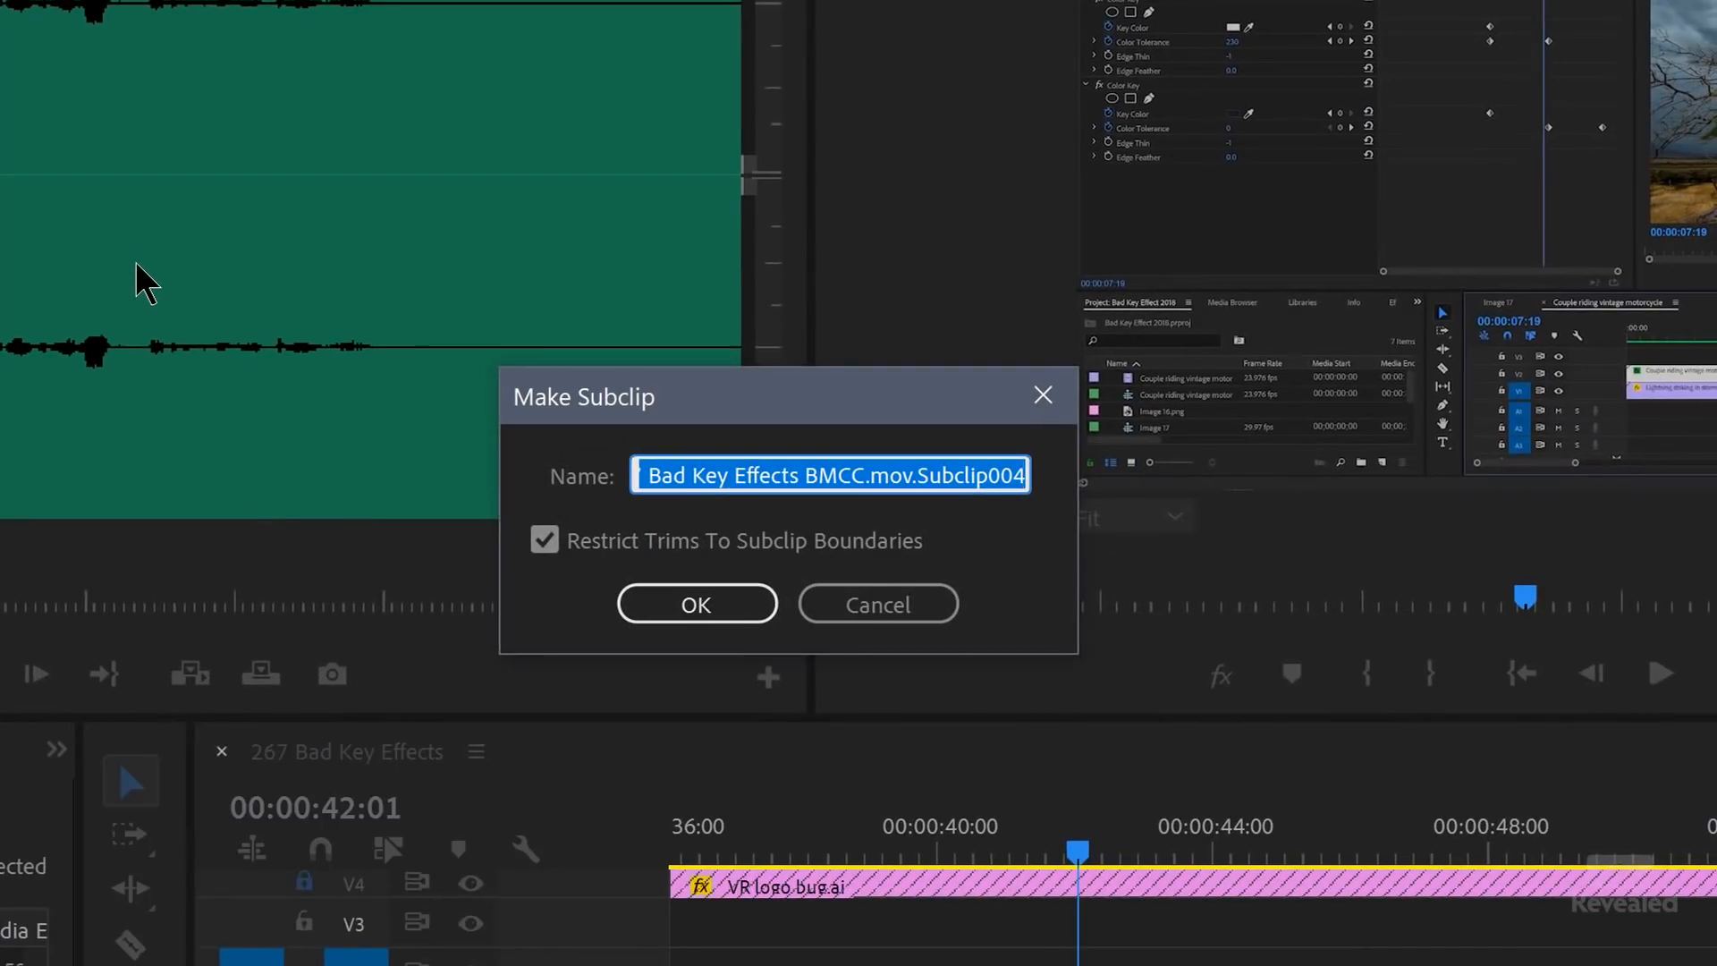
type("b")
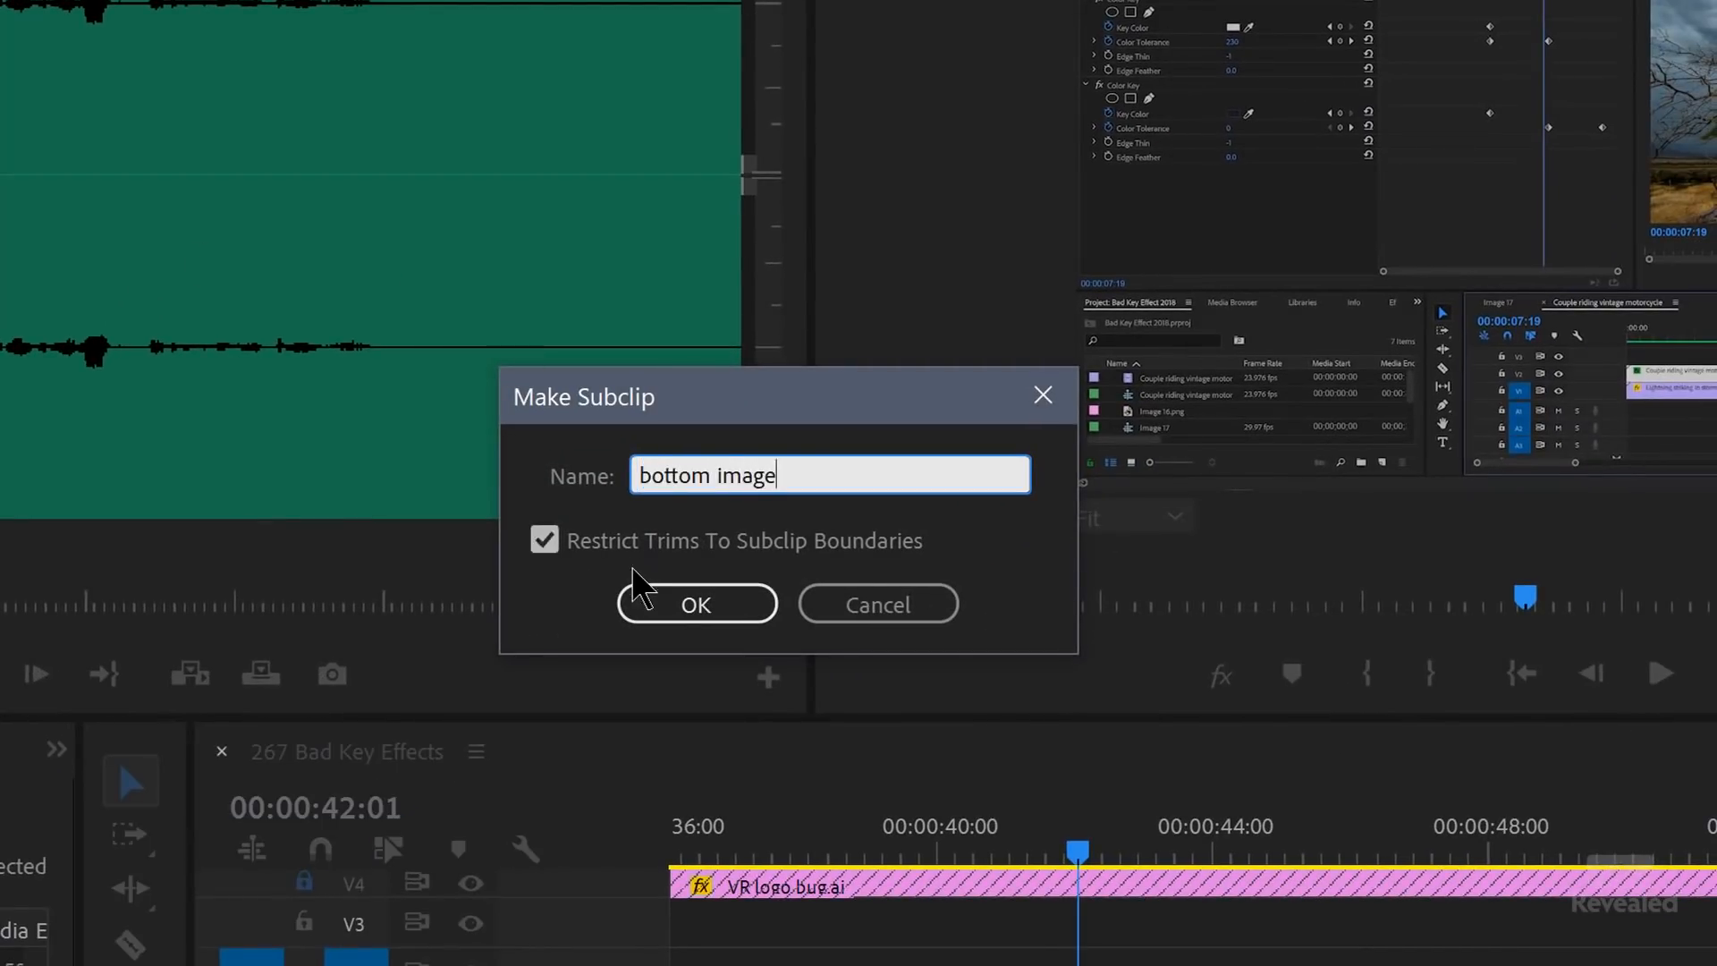
type("ottom image")
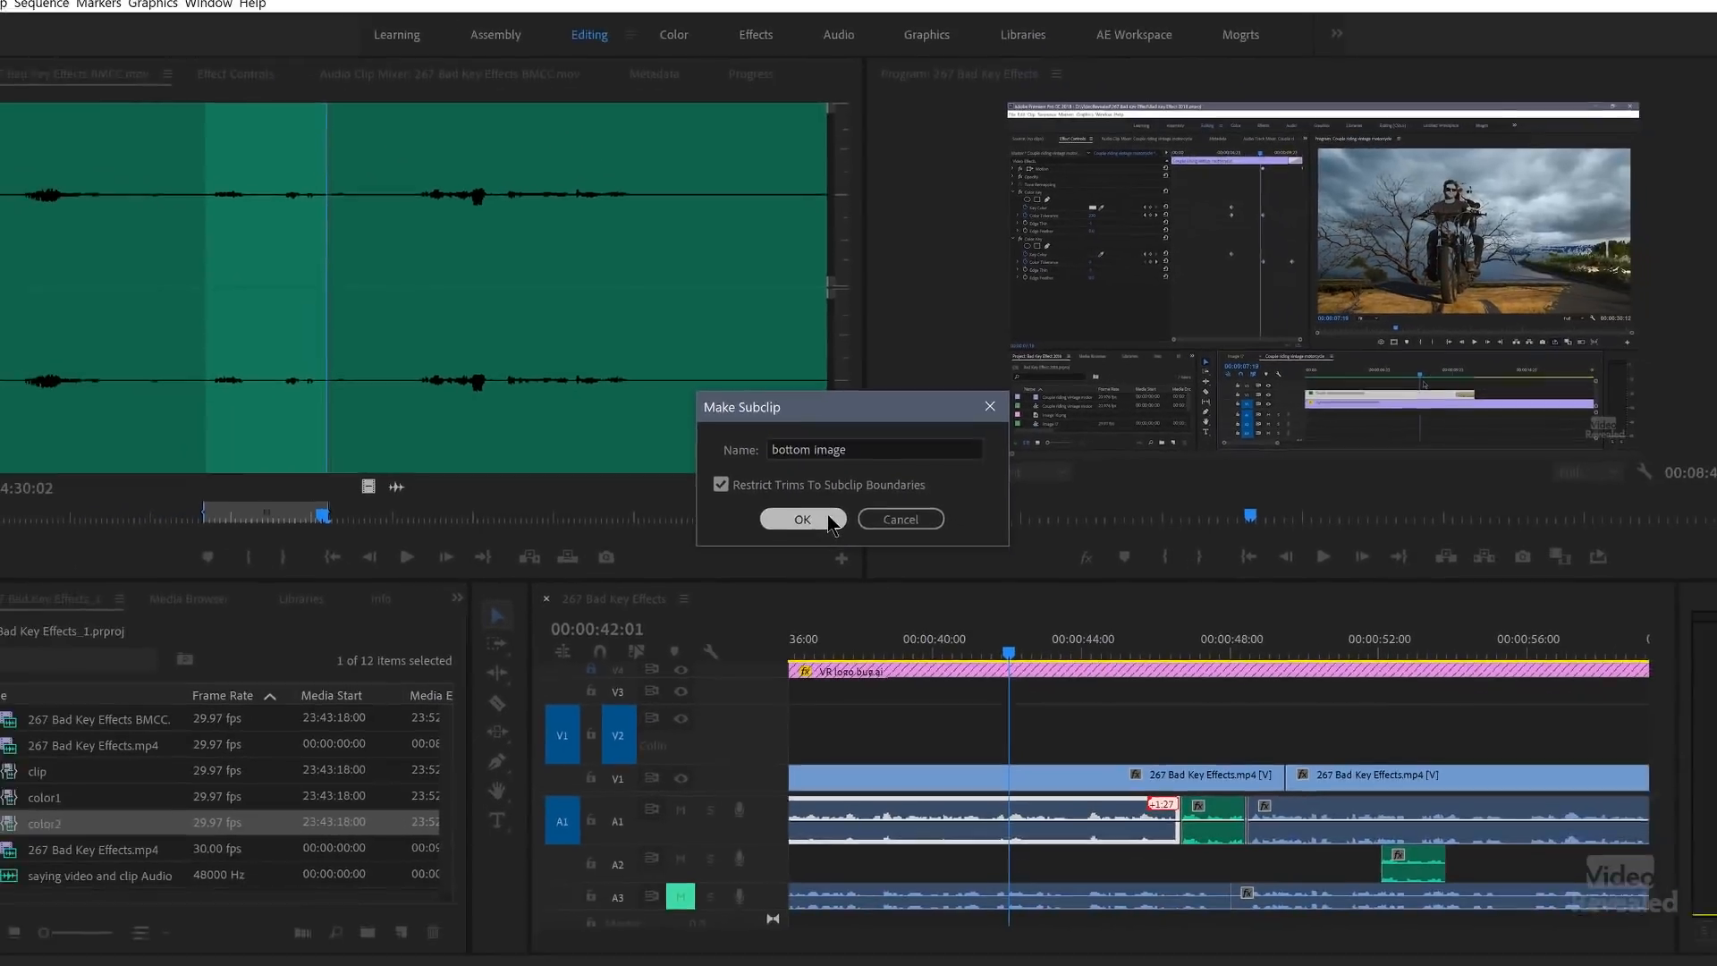
left_click(696, 604)
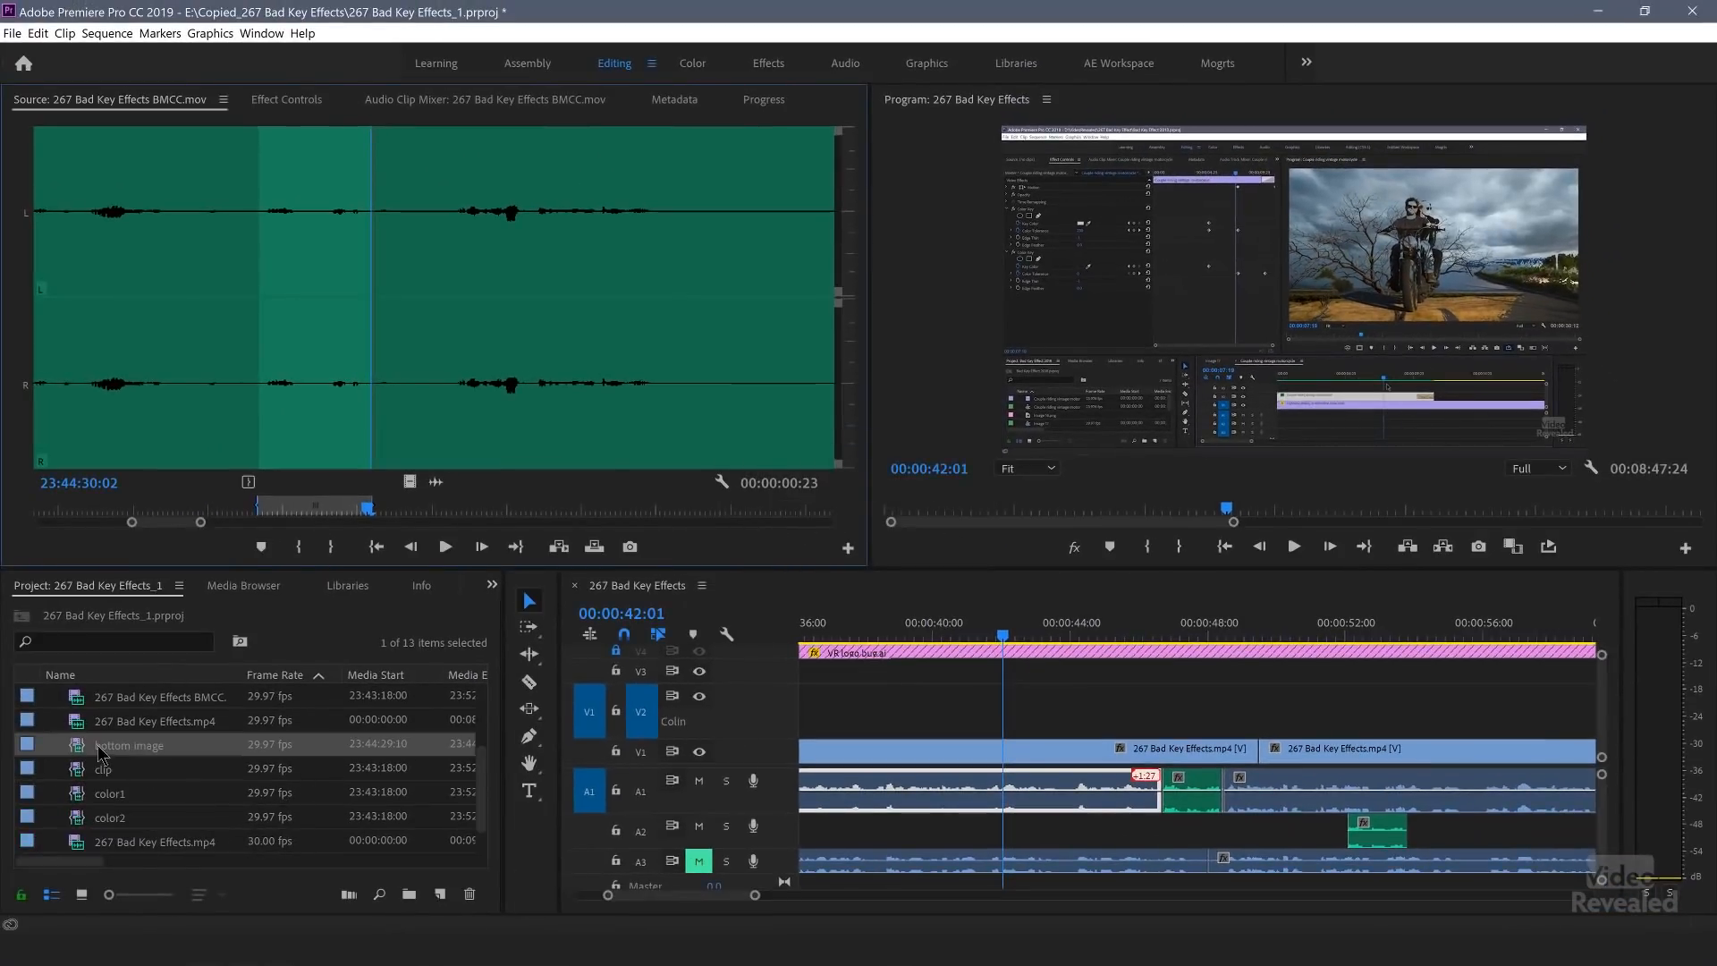
Place the bottom image subclip on tracks V2 and A1 at about 00:00:42:01 and delete only its video portion from V2
left_click_drag(77, 747, 991, 799)
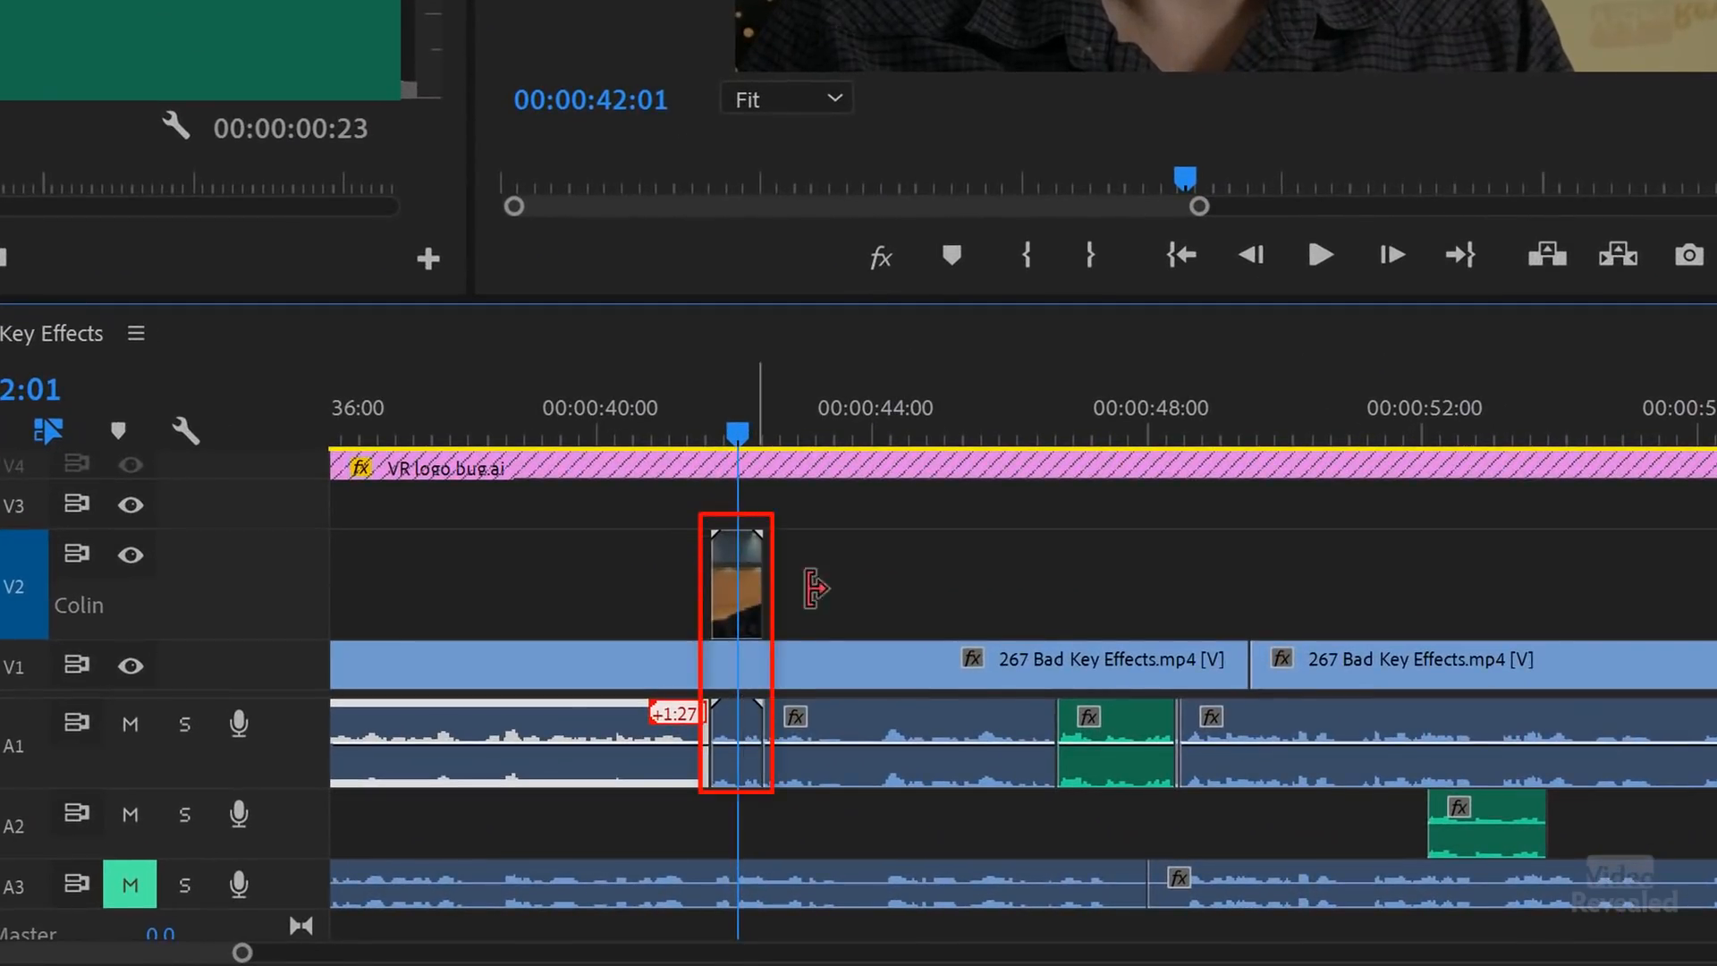
left_click_drag(822, 538, 704, 561)
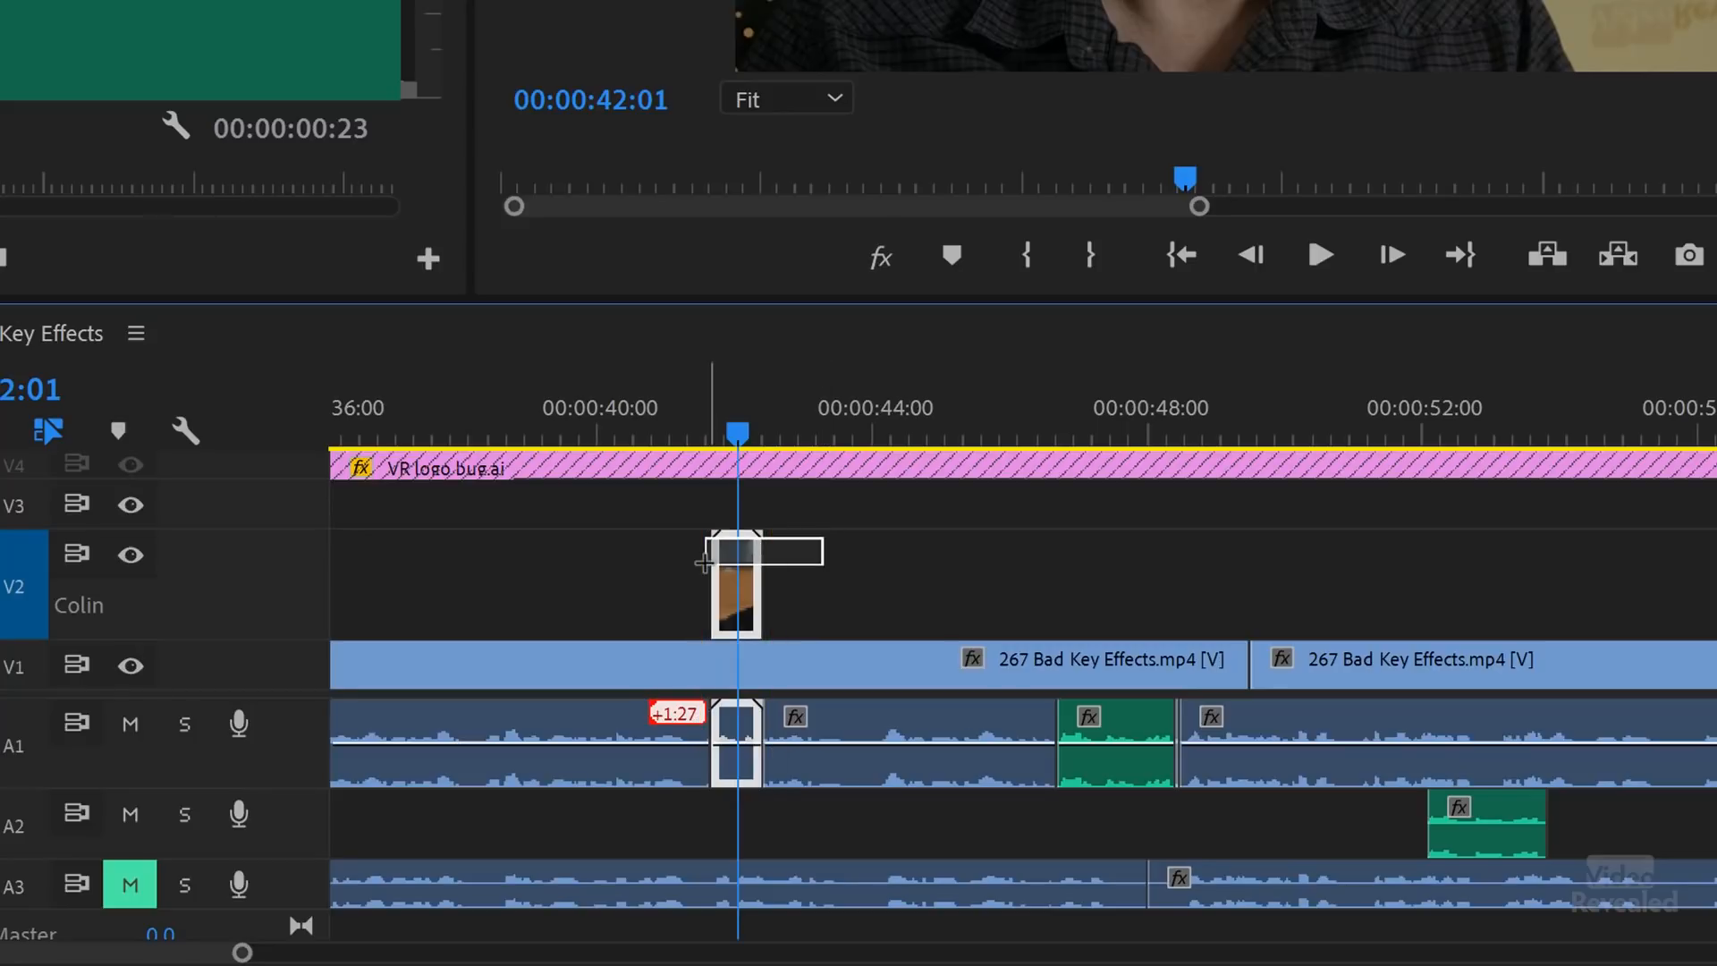
left_click_drag(835, 560, 730, 557)
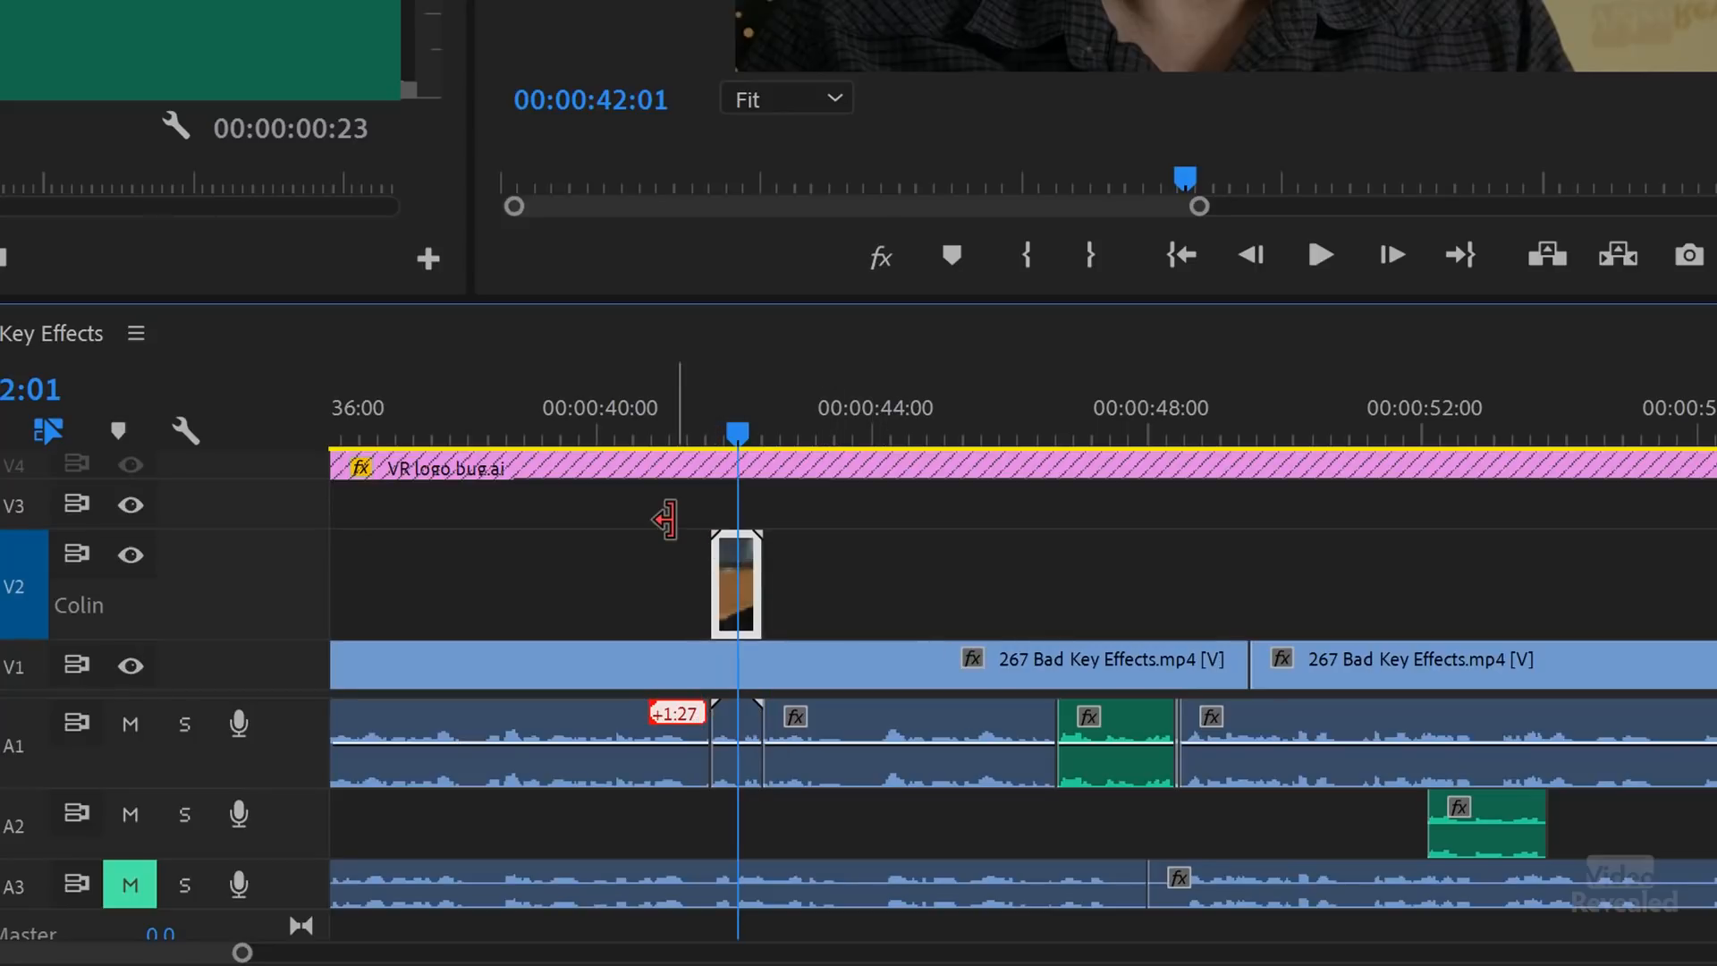
key("Delete")
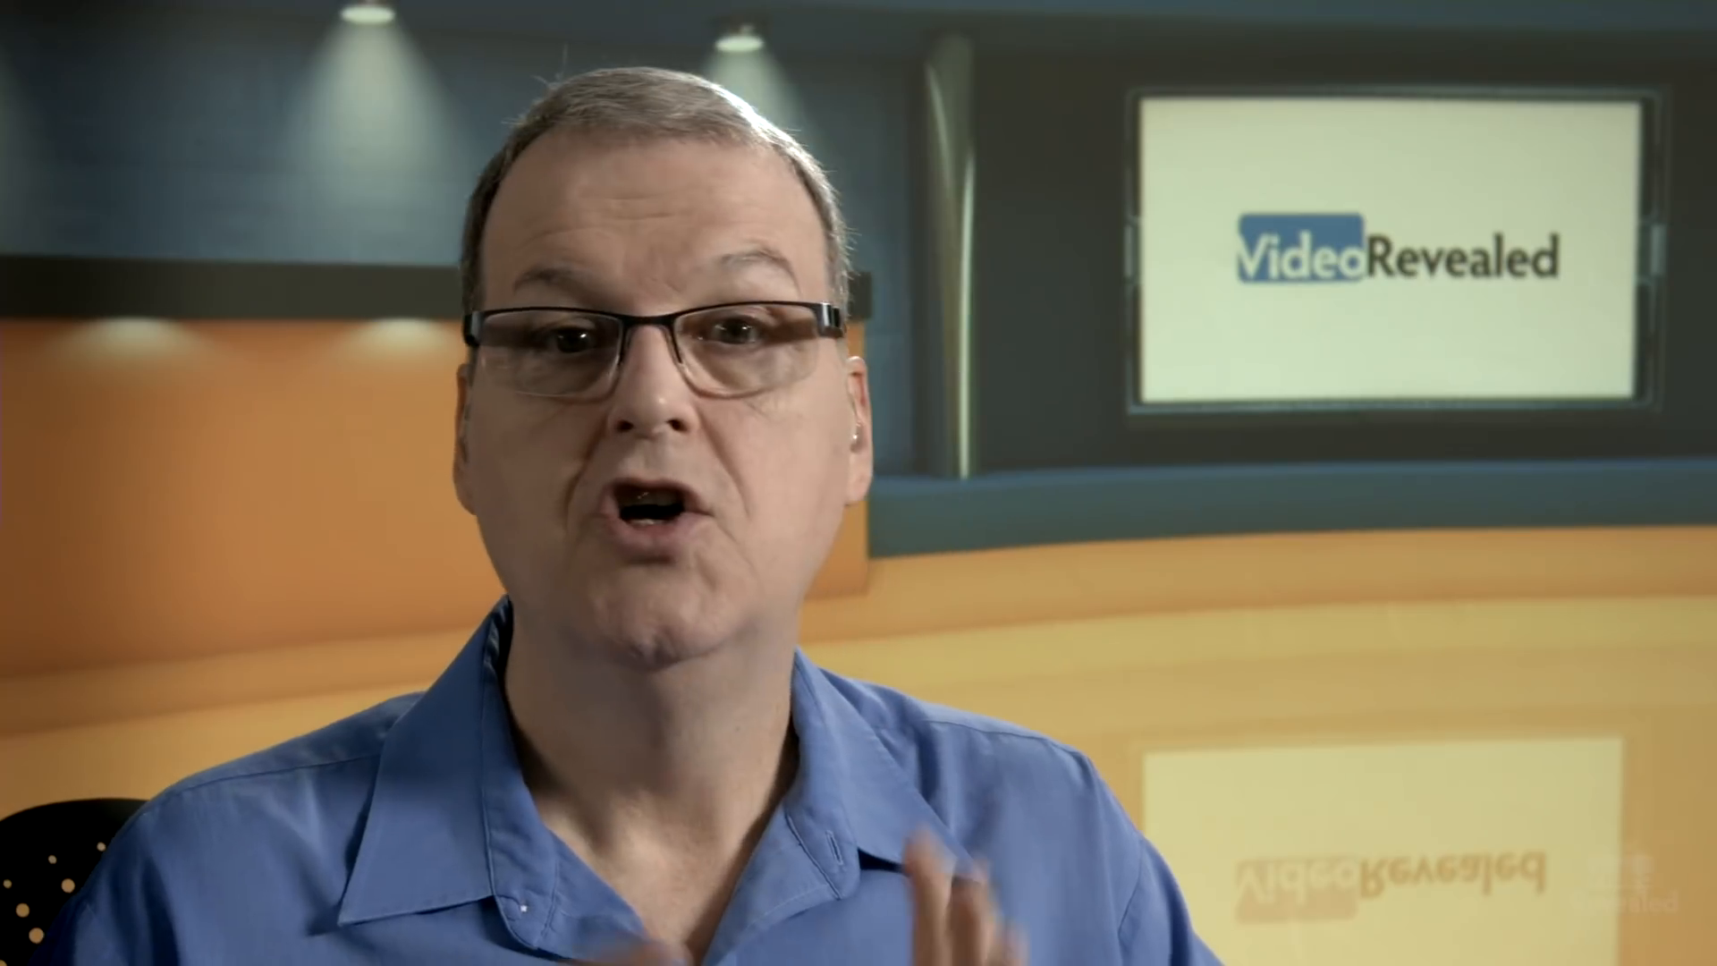